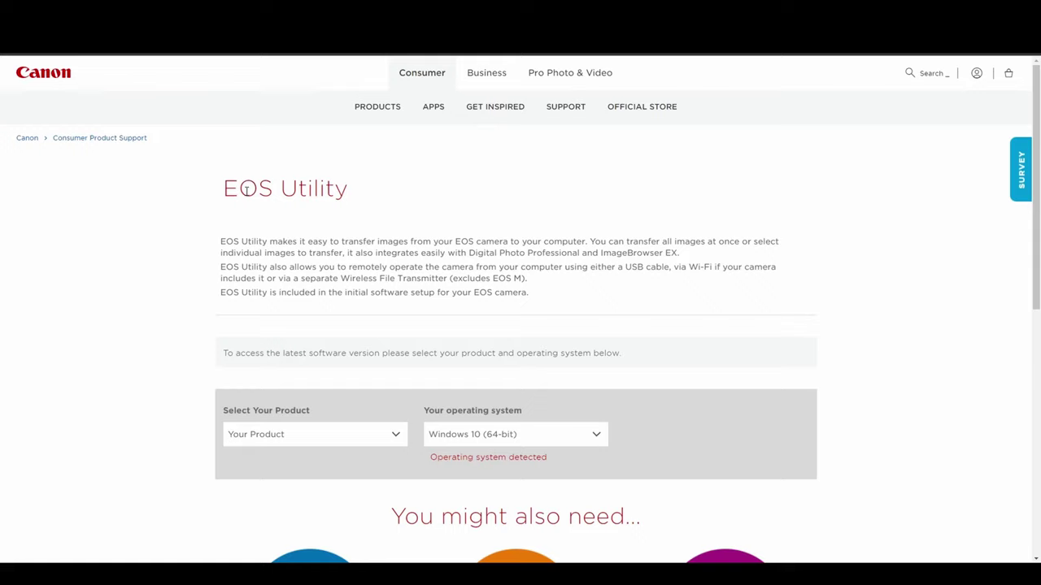
# Choose the camera model as the product on Canon's EOS Utility support page and go to its software downloads
pyautogui.scroll(-1, 215, 269)
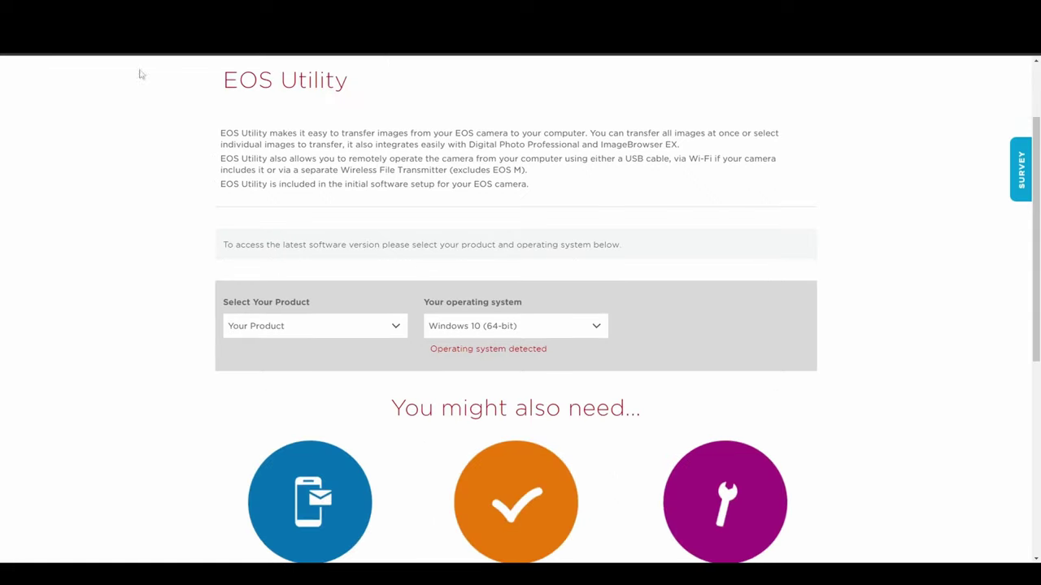
pyautogui.scroll(-1, 167, 187)
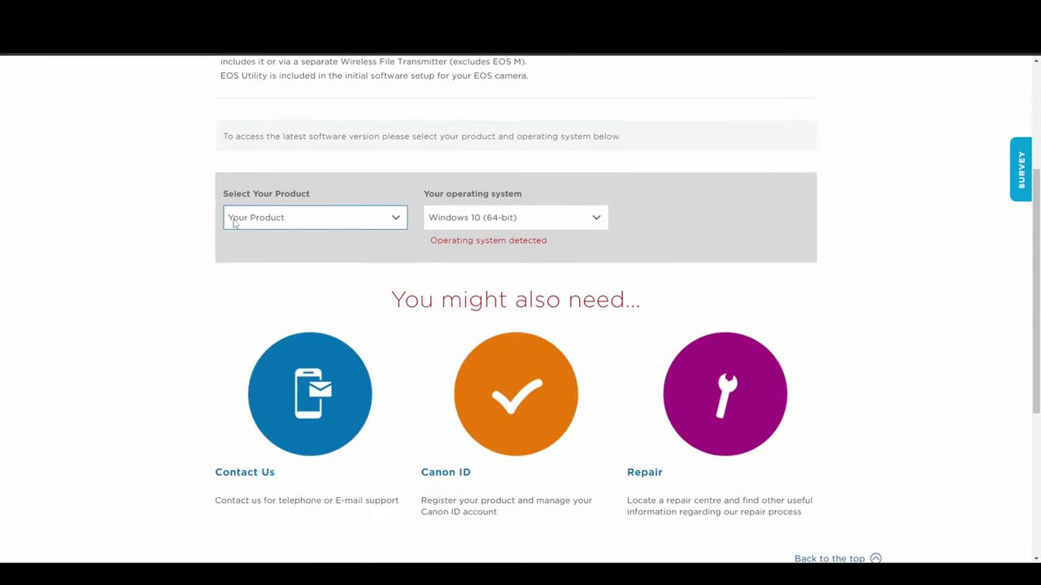
pyautogui.click(396, 222)
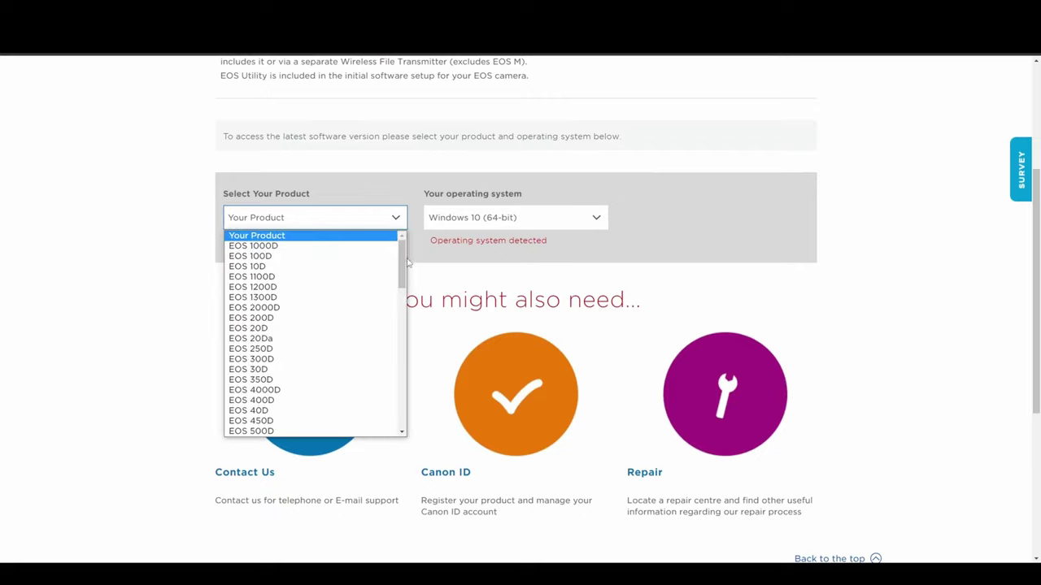
pyautogui.moveTo(406, 267)
pyautogui.mouseDown()
pyautogui.moveTo(400, 398)
pyautogui.moveTo(401, 264)
pyautogui.mouseUp()
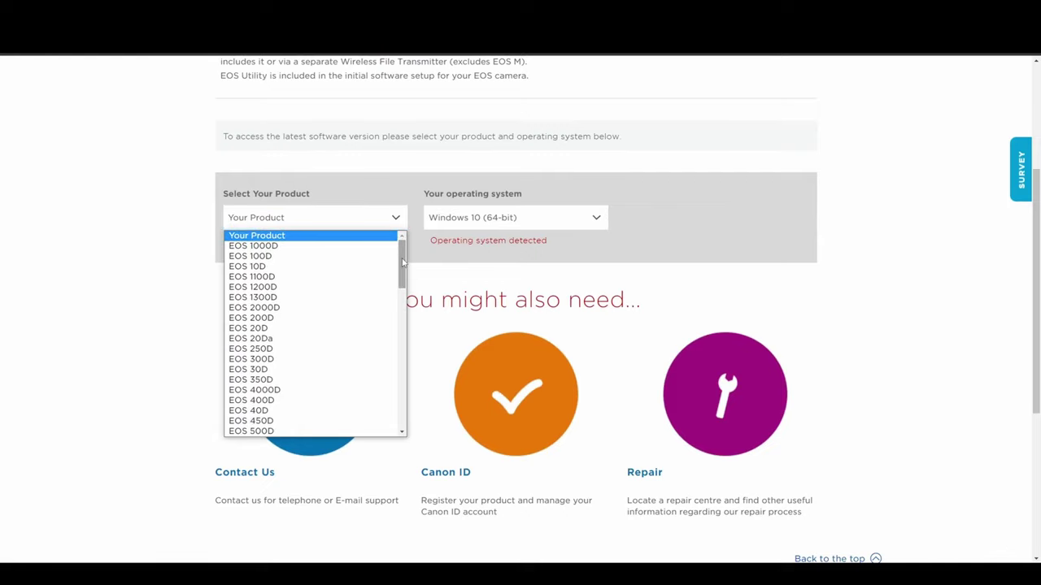
pyautogui.moveTo(401, 262); pyautogui.dragTo(398, 345)
pyautogui.click(260, 315)
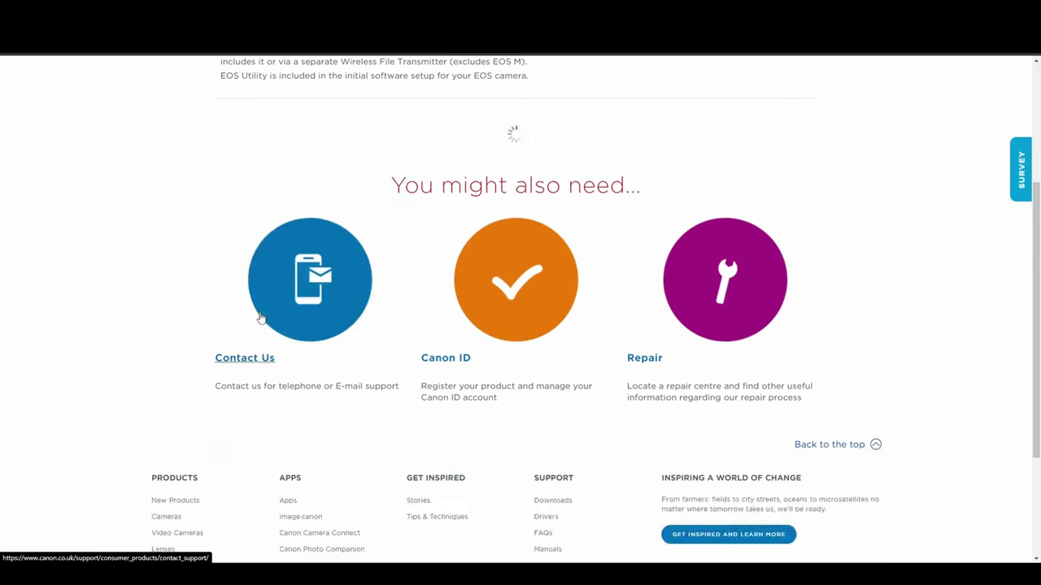
pyautogui.scroll(-2, 131, 324)
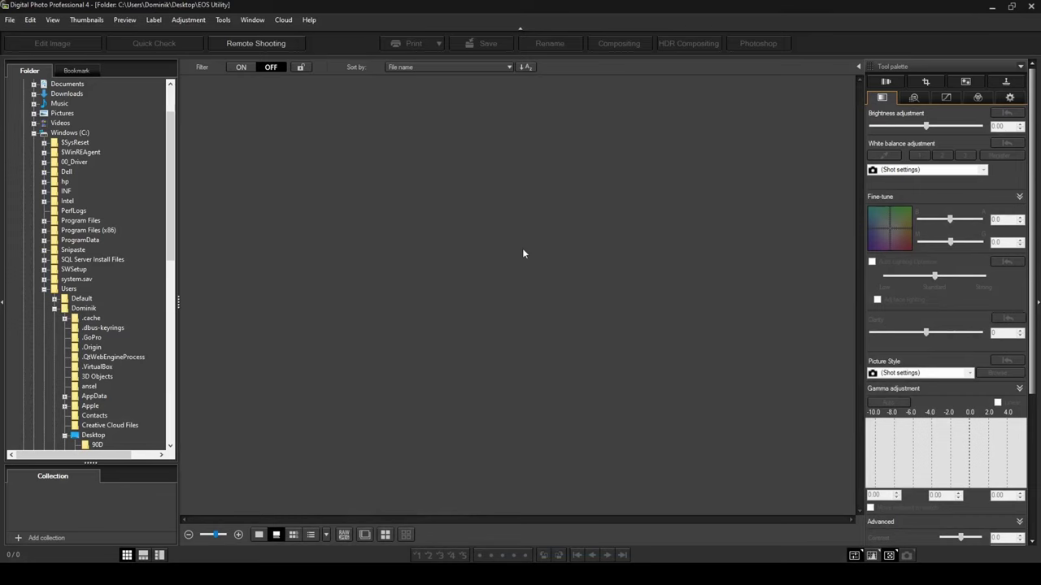
# In Digital Photo Professional 4, start remote shooting with the EOS Utility folder on the desktop as the destination
pyautogui.click(260, 45)
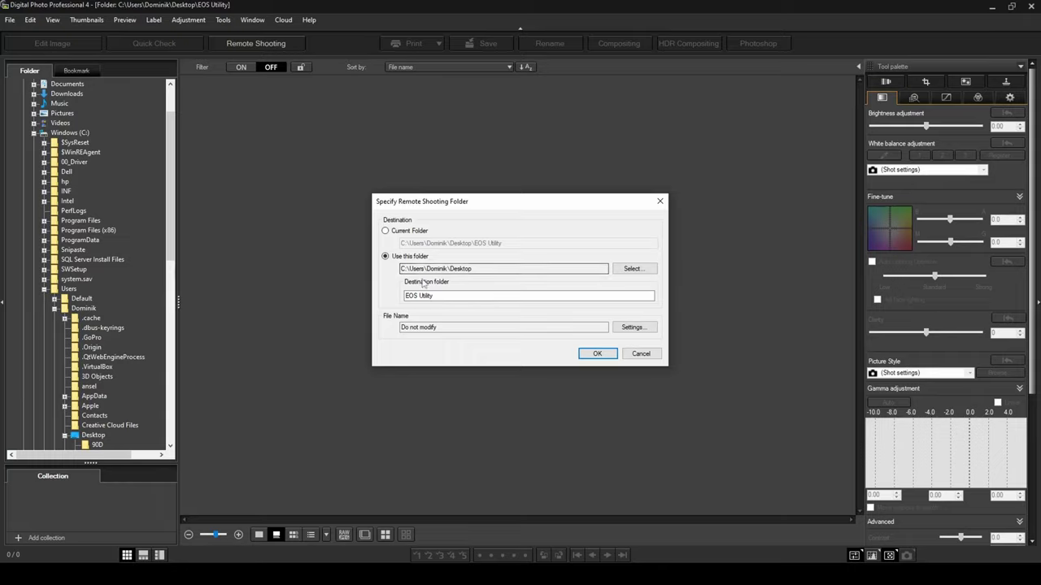
pyautogui.click(442, 296)
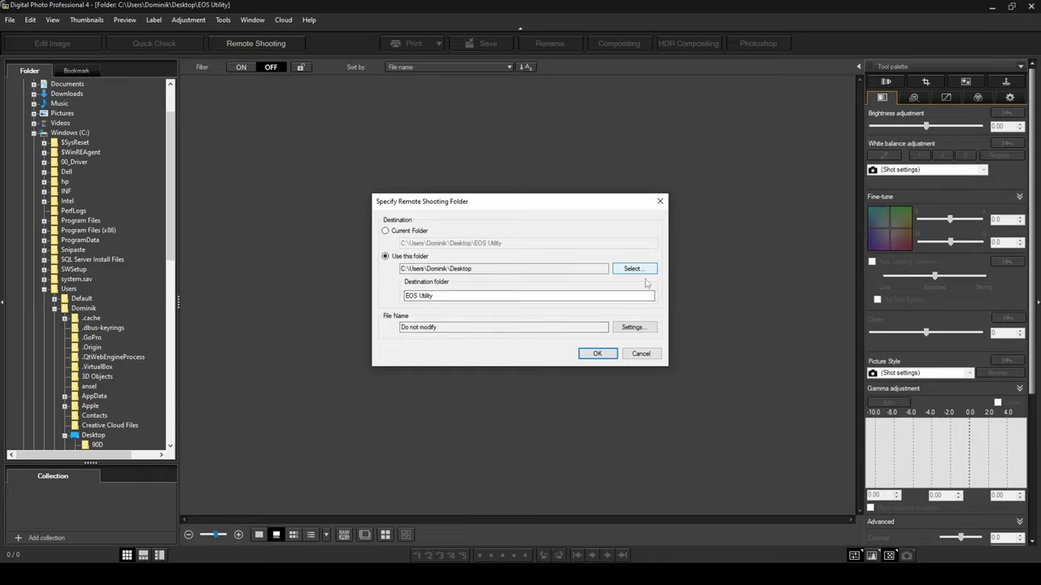
pyautogui.click(594, 355)
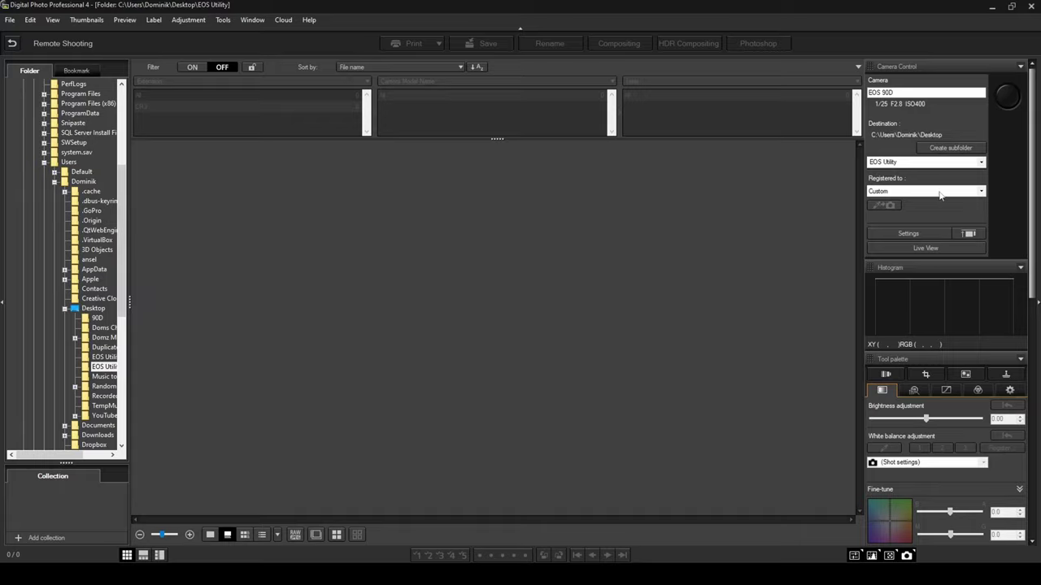
# Keep the registration target at Custom, open the EOS 90D camera settings window and move it up beside the camera controls
pyautogui.click(914, 193)
pyautogui.click(917, 200)
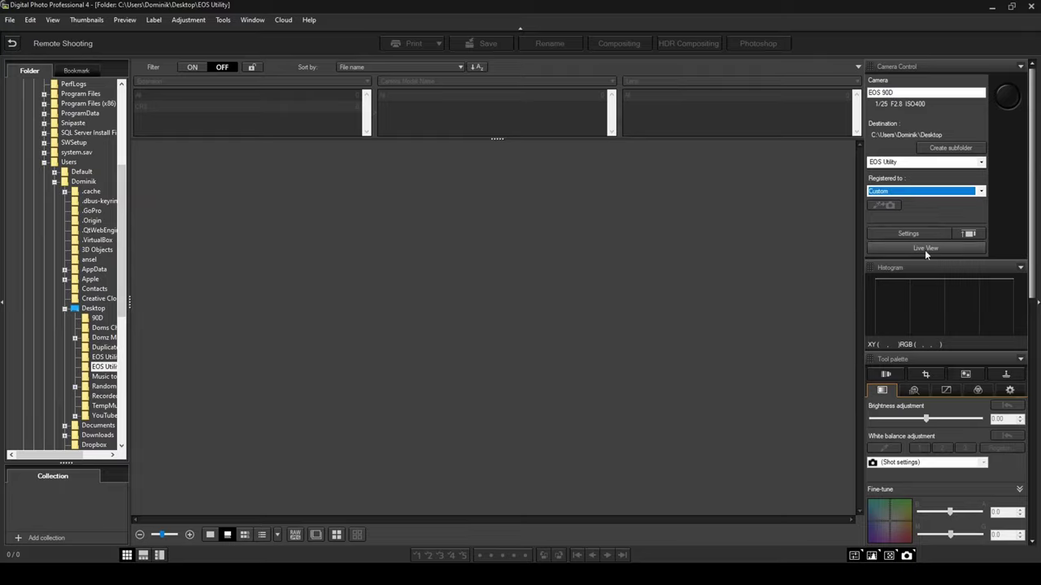
pyautogui.click(910, 232)
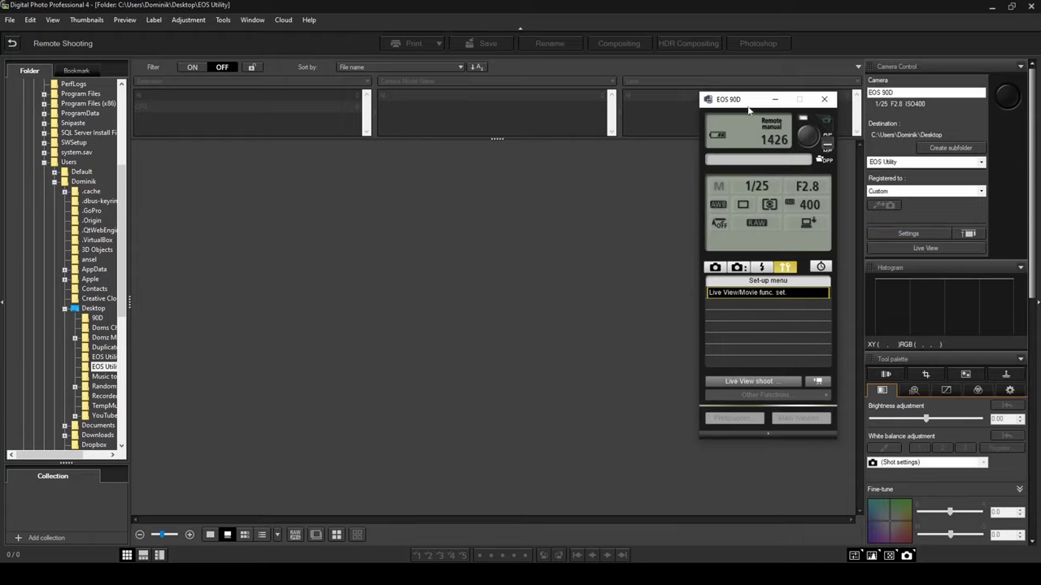
pyautogui.moveTo(751, 116); pyautogui.dragTo(765, 76)
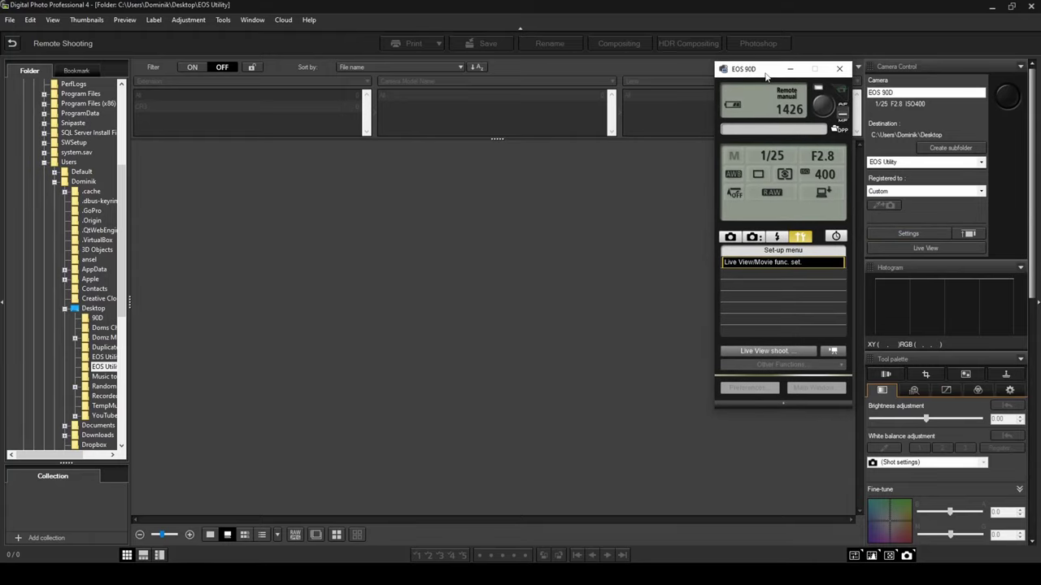
# Open the remote Live View window and arrange it side by side with the EOS 90D settings window
pyautogui.click(924, 249)
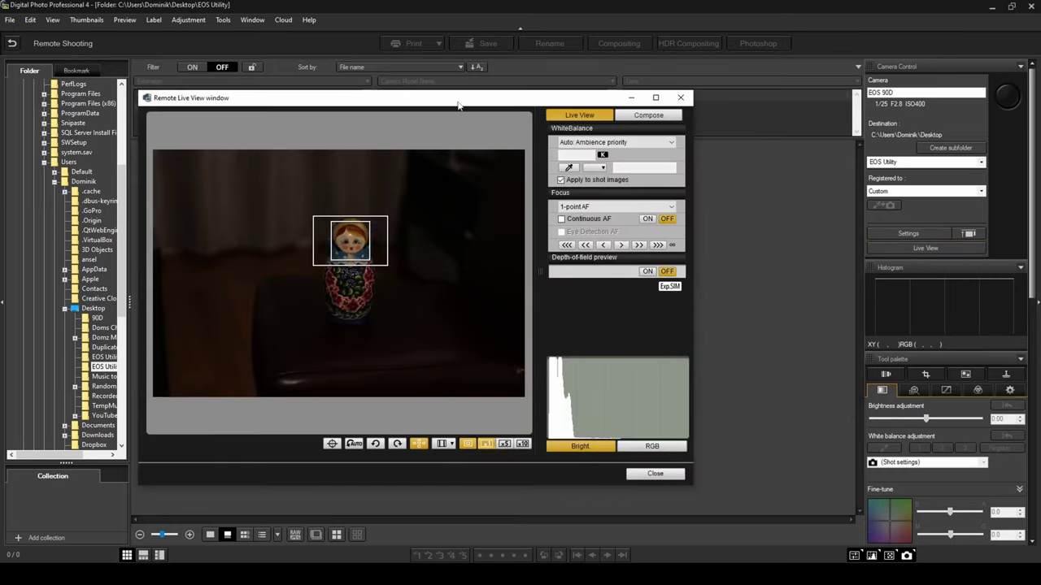
pyautogui.moveTo(457, 105); pyautogui.dragTo(449, 103)
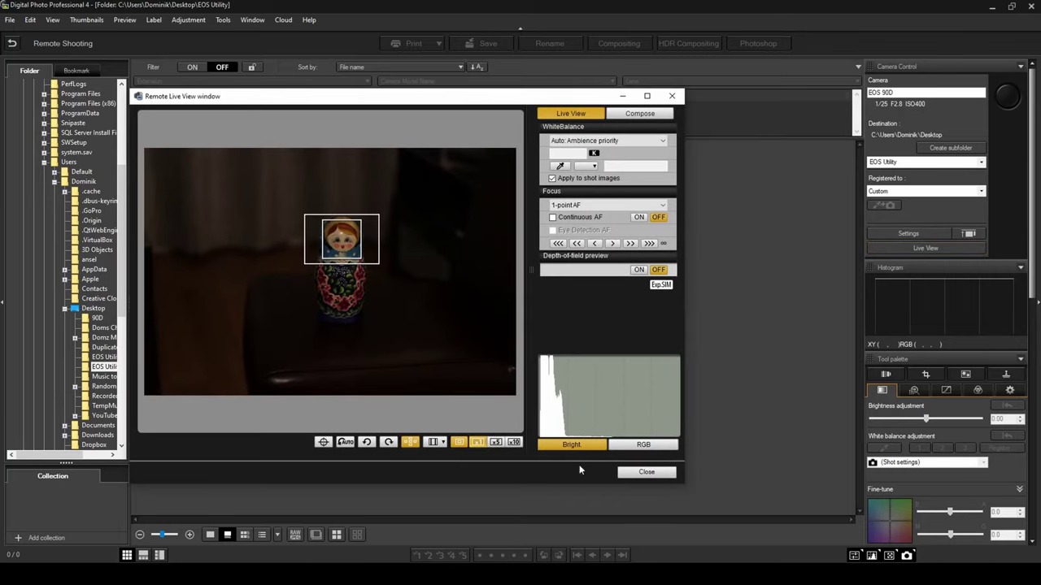
pyautogui.click(663, 534)
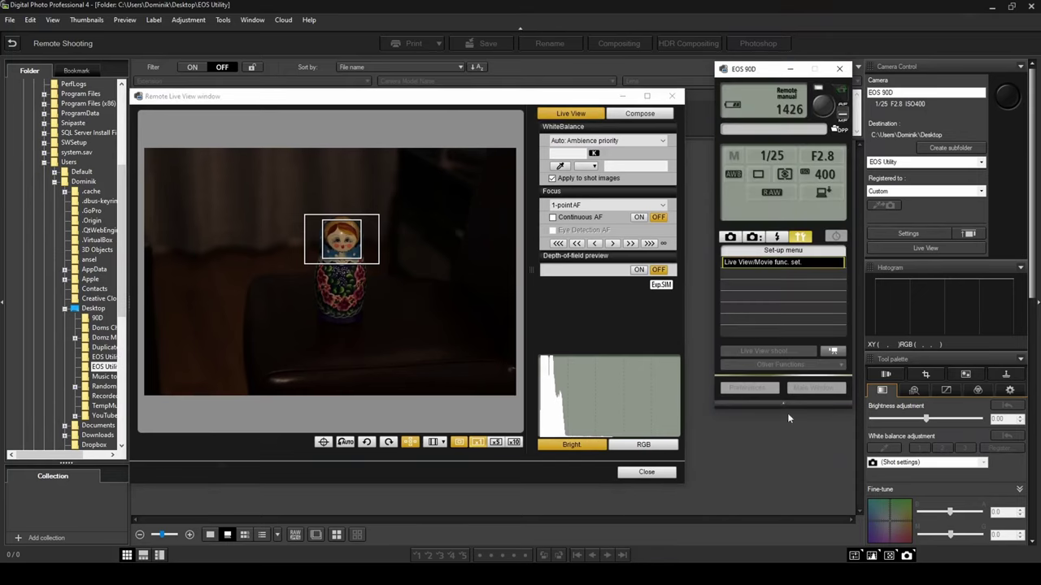
pyautogui.moveTo(776, 70); pyautogui.dragTo(747, 98)
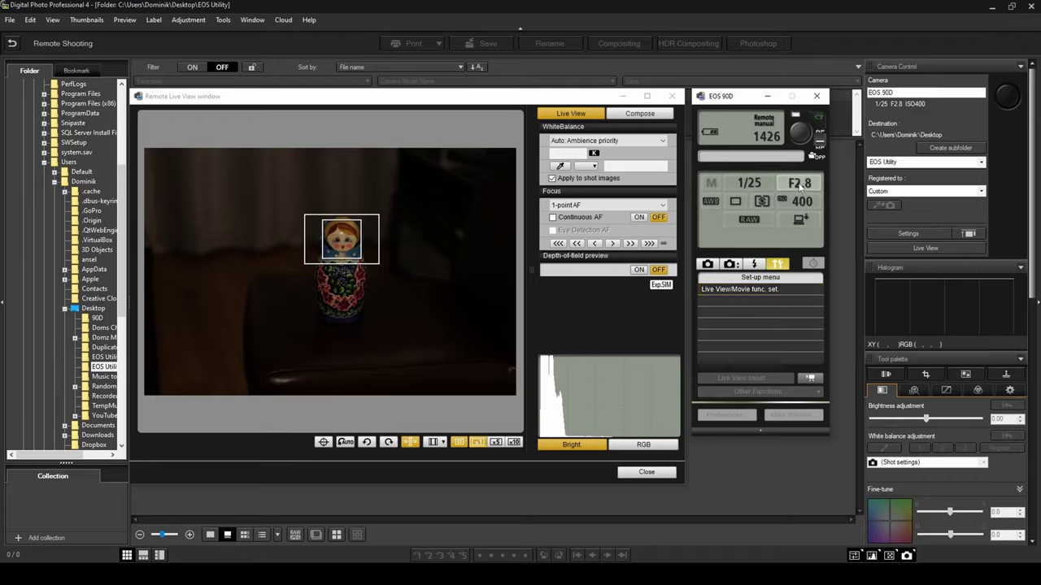
# Set the camera's aperture to F1.8 and the ISO speed to 250
pyautogui.click(799, 183)
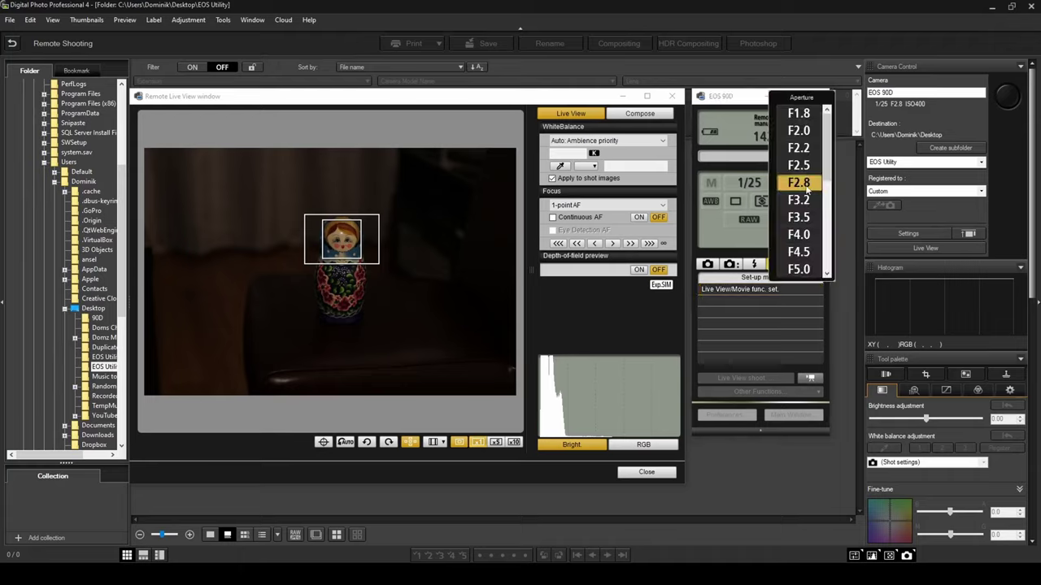
pyautogui.click(798, 114)
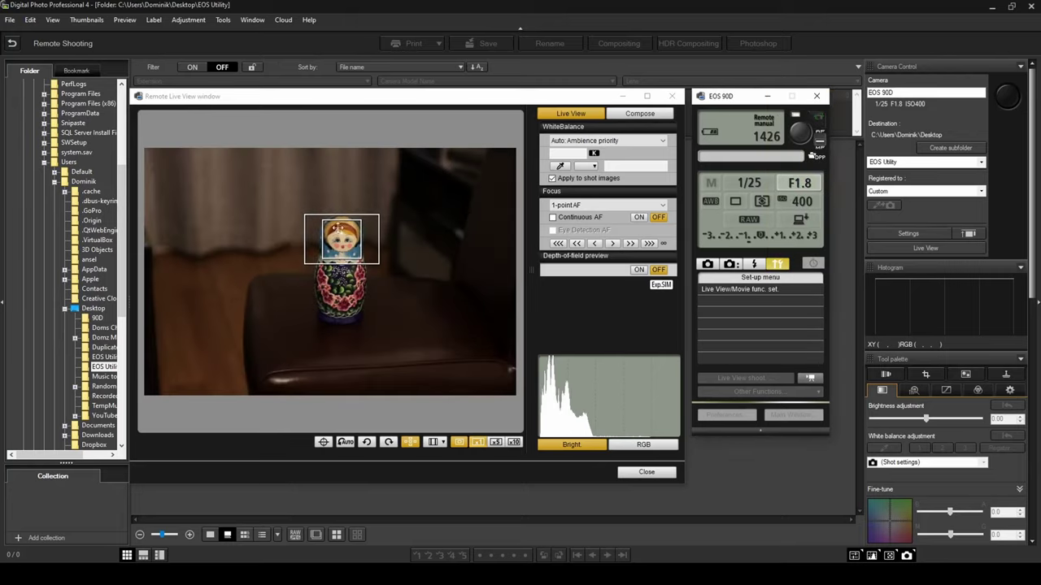
pyautogui.click(799, 205)
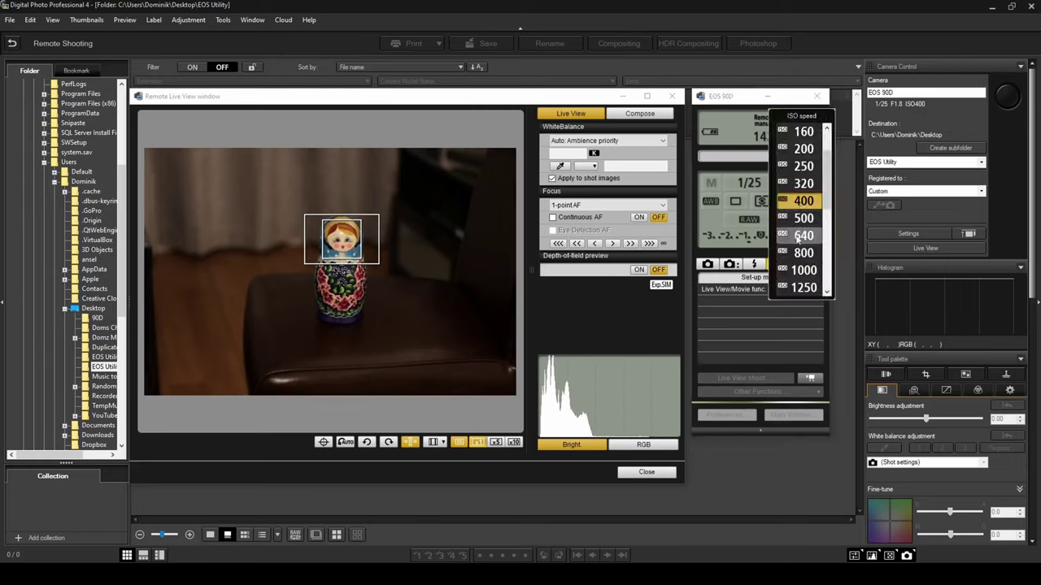
pyautogui.click(802, 203)
pyautogui.click(809, 207)
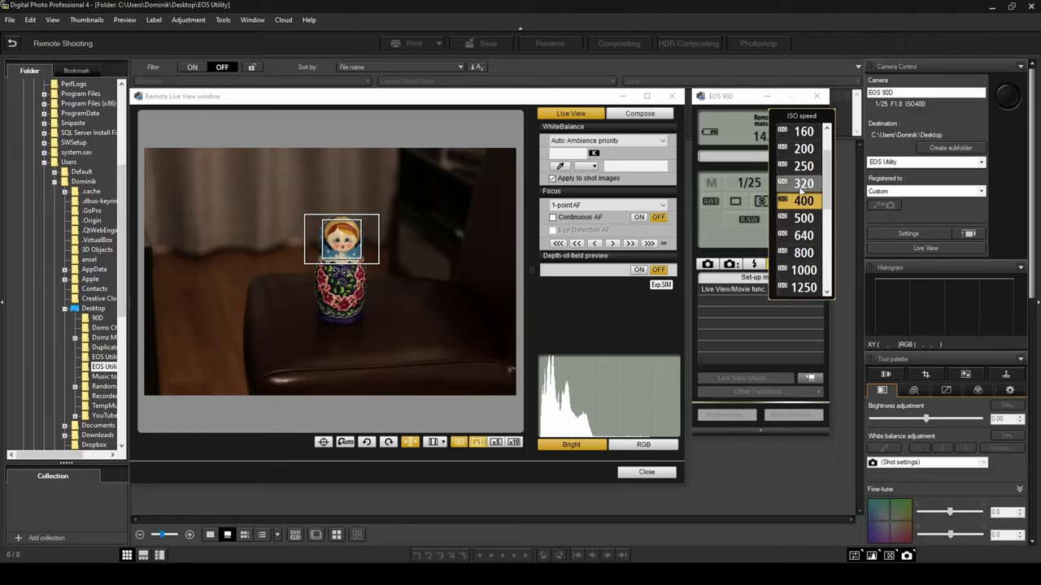
pyautogui.click(803, 166)
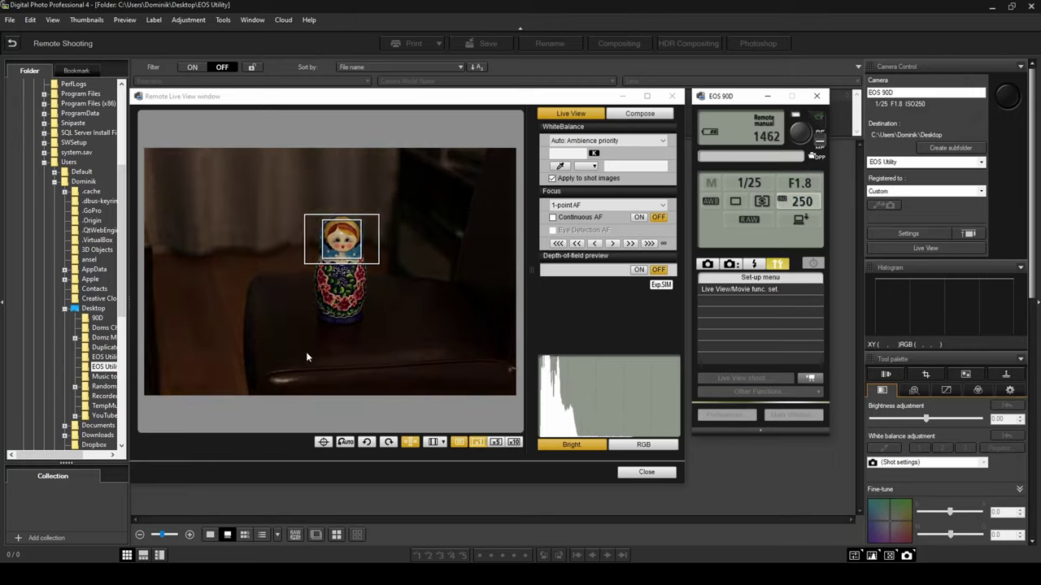
# Try shutter speeds of 1/15 and 1/10 in Live View, and settle on 1/13
pyautogui.click(748, 185)
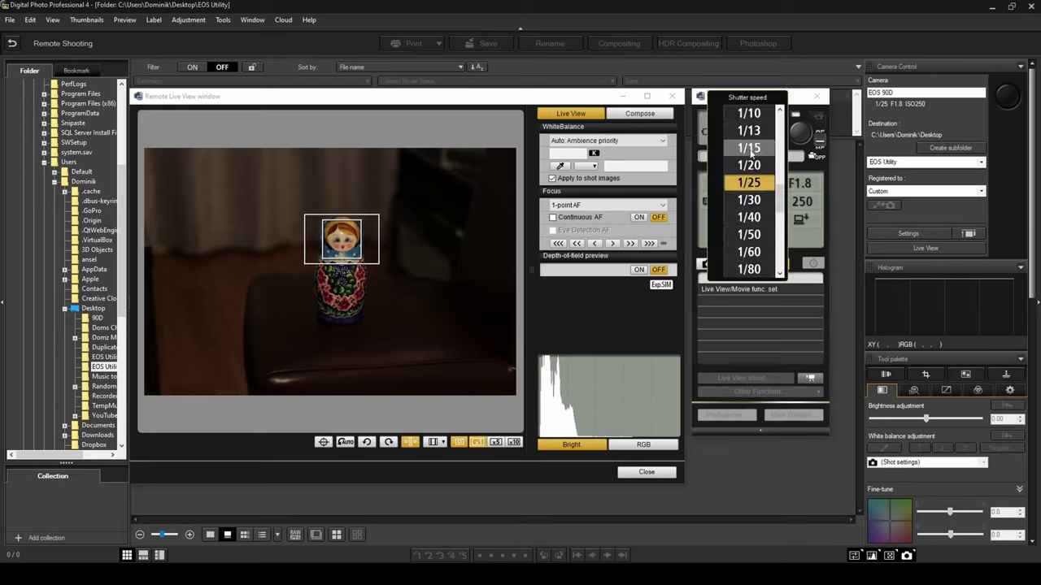
pyautogui.click(748, 148)
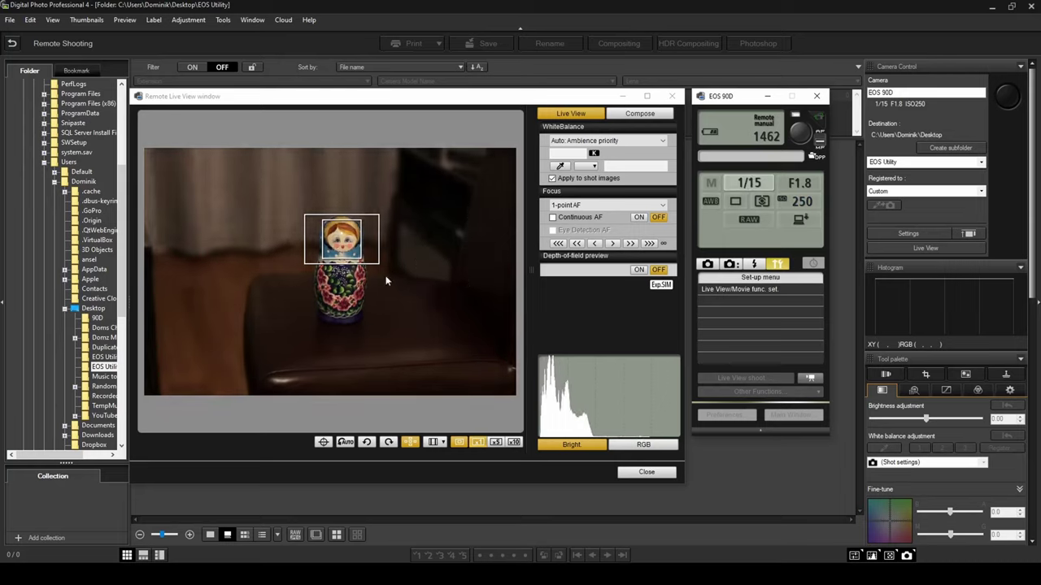
pyautogui.click(749, 183)
pyautogui.click(749, 151)
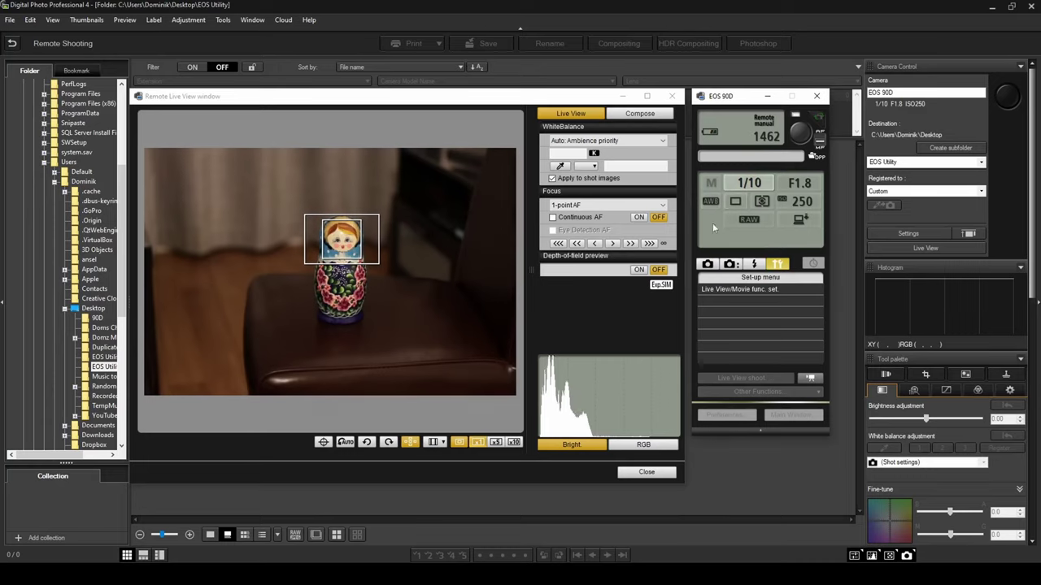
pyautogui.click(749, 183)
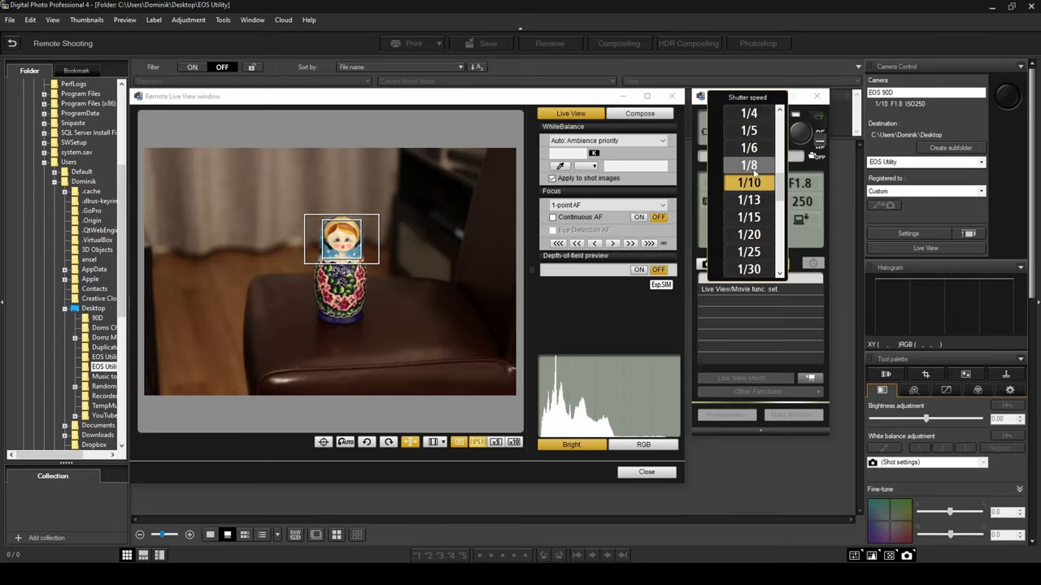
pyautogui.click(749, 199)
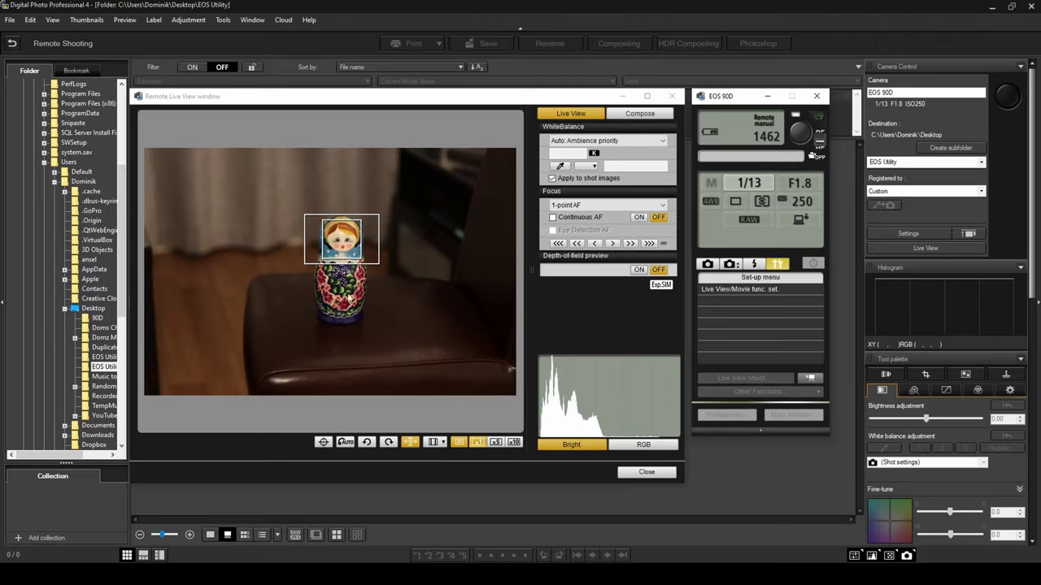
# Try the Daylight and Tungsten white balance presets and return to Auto: Ambience priority
pyautogui.click(711, 202)
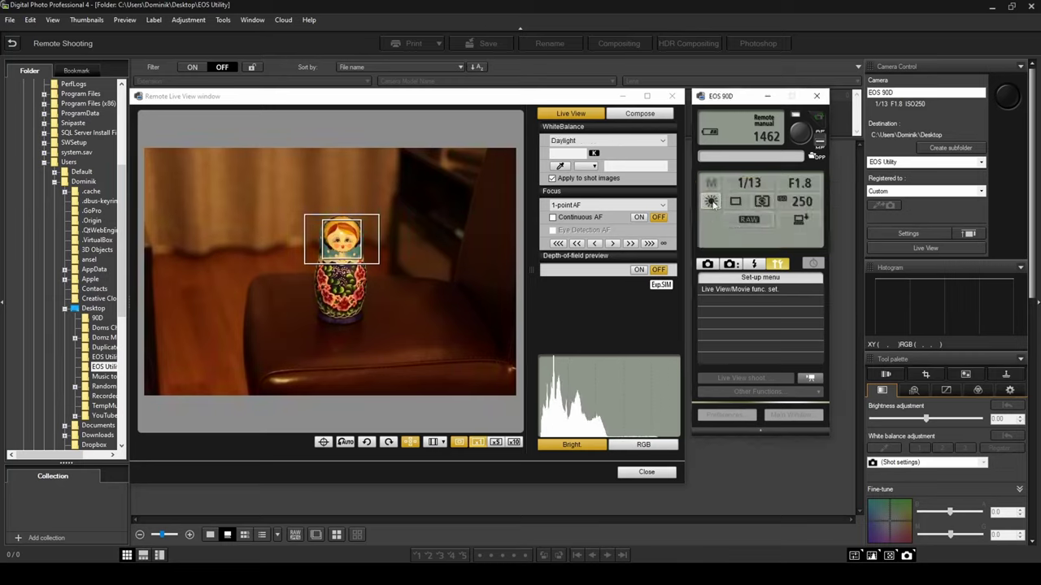
pyautogui.click(711, 203)
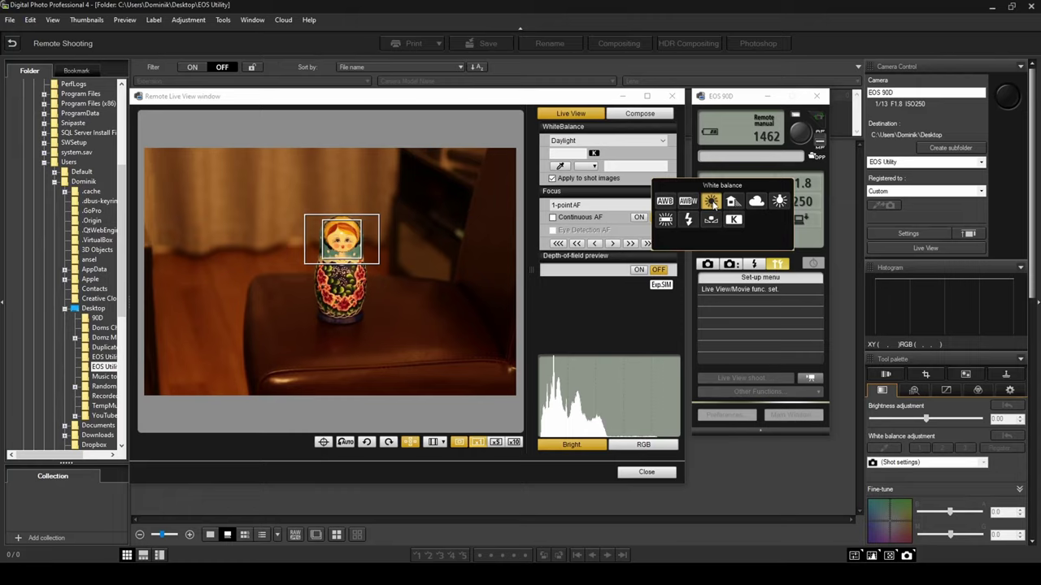
pyautogui.click(777, 201)
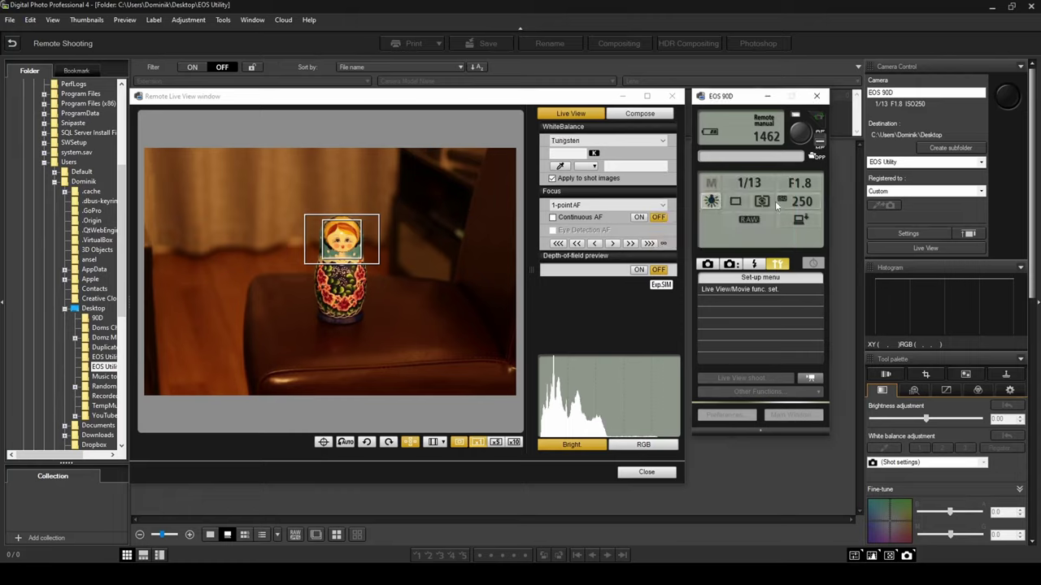
pyautogui.click(713, 204)
pyautogui.click(597, 203)
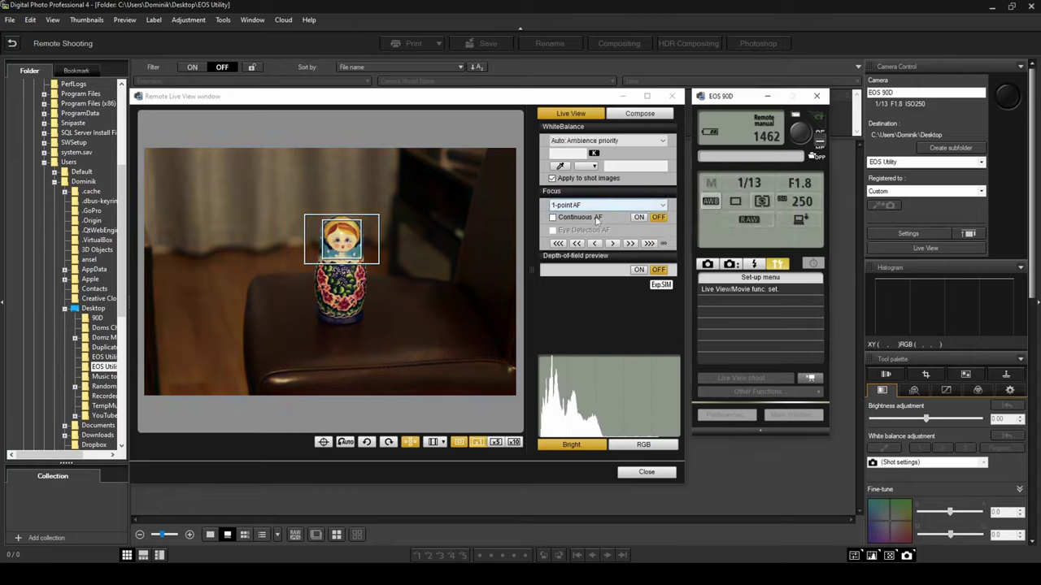
# Review the camera's drive mode and metering mode options, keeping single shooting and evaluative metering selected
pyautogui.click(737, 202)
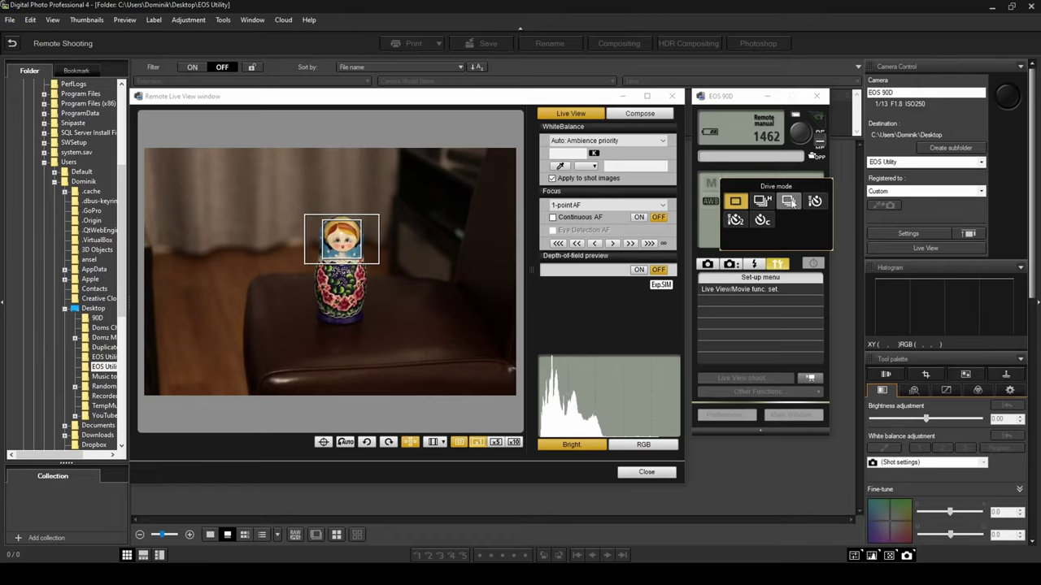
pyautogui.click(740, 204)
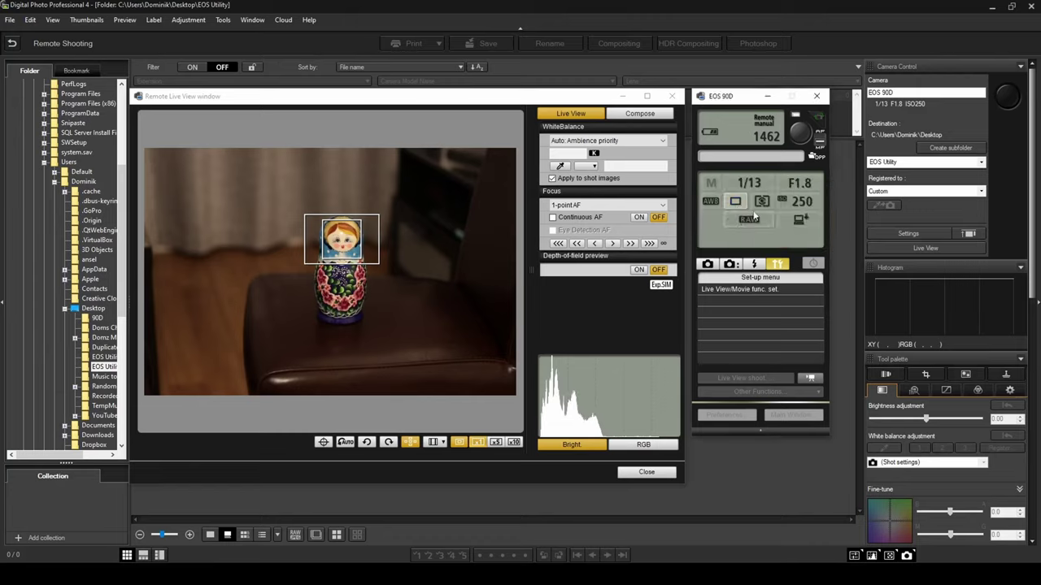
pyautogui.click(761, 200)
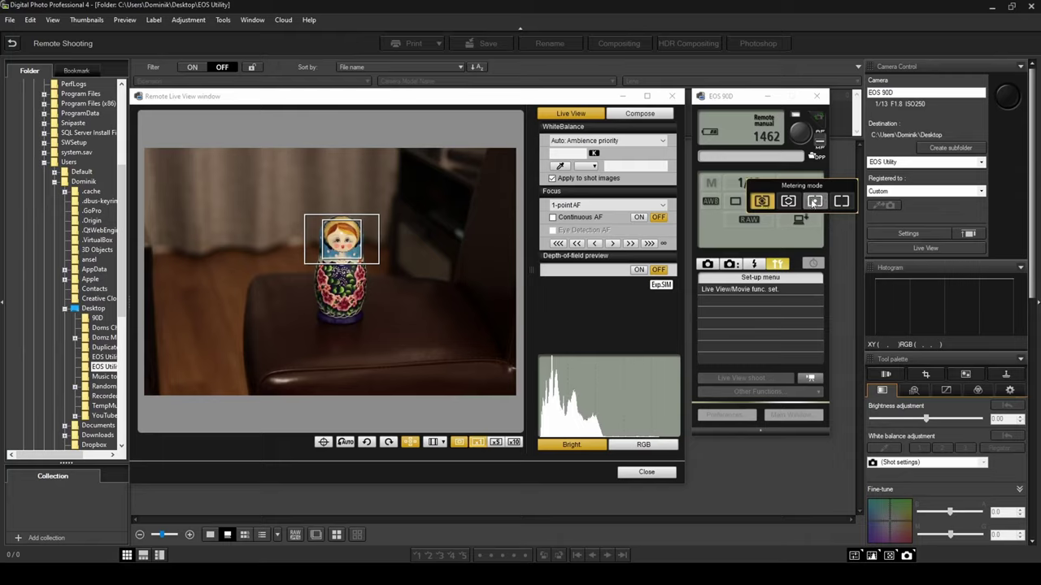
pyautogui.click(762, 202)
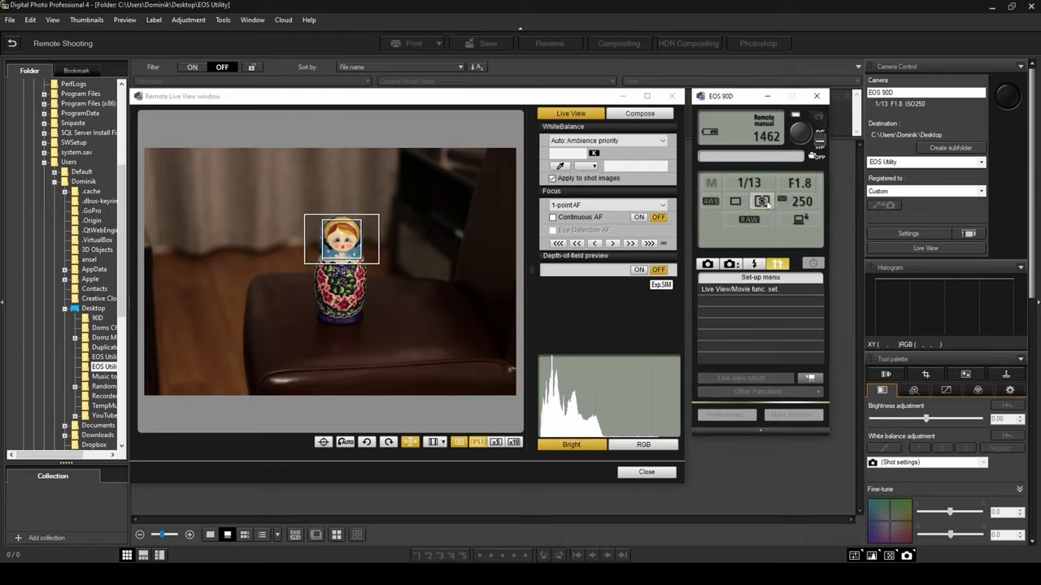
# Review the image quality and image saving location options, keeping RAW and Computer only
pyautogui.click(747, 219)
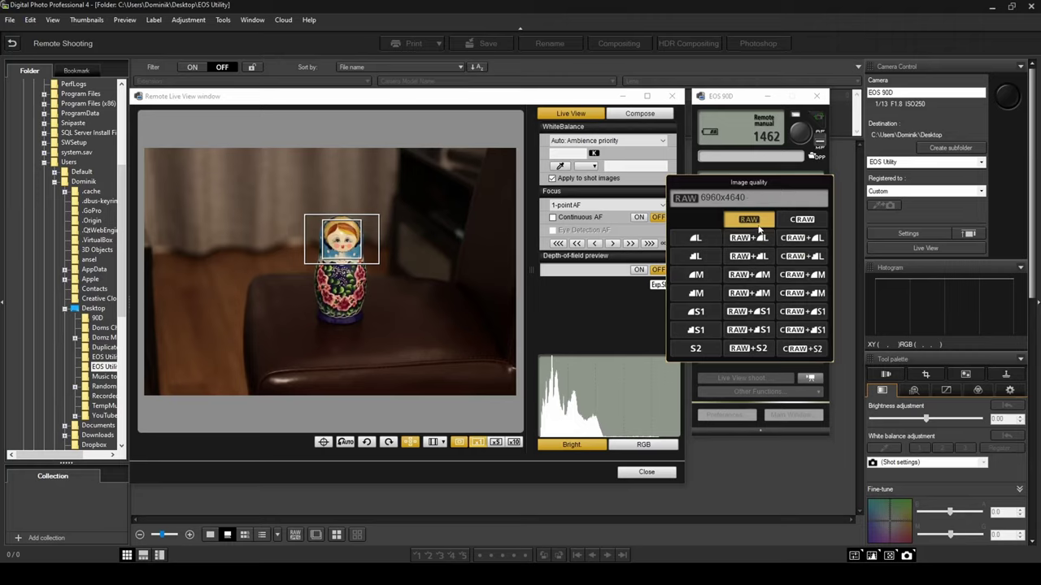
pyautogui.click(750, 220)
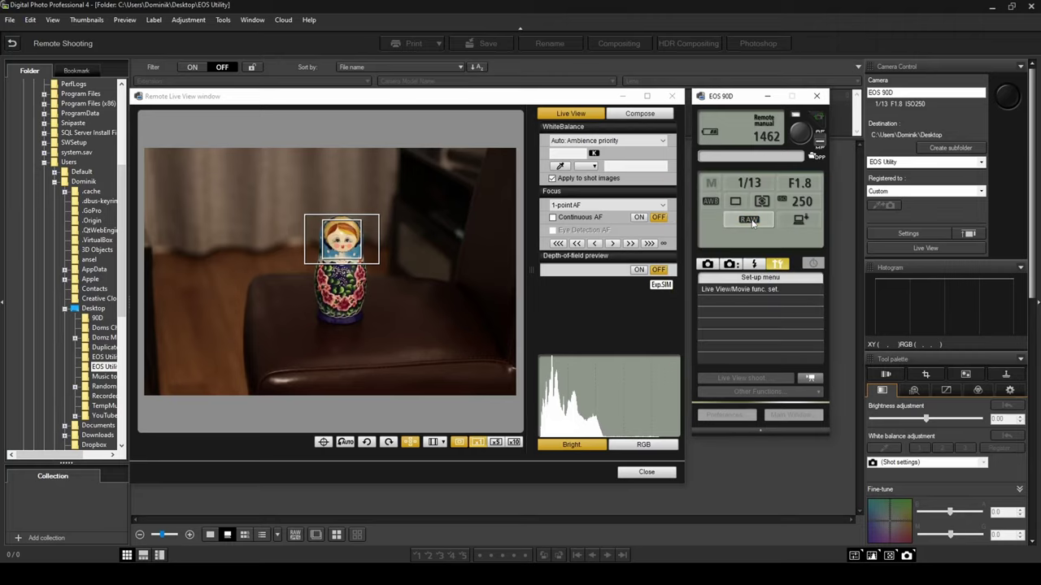
pyautogui.click(801, 221)
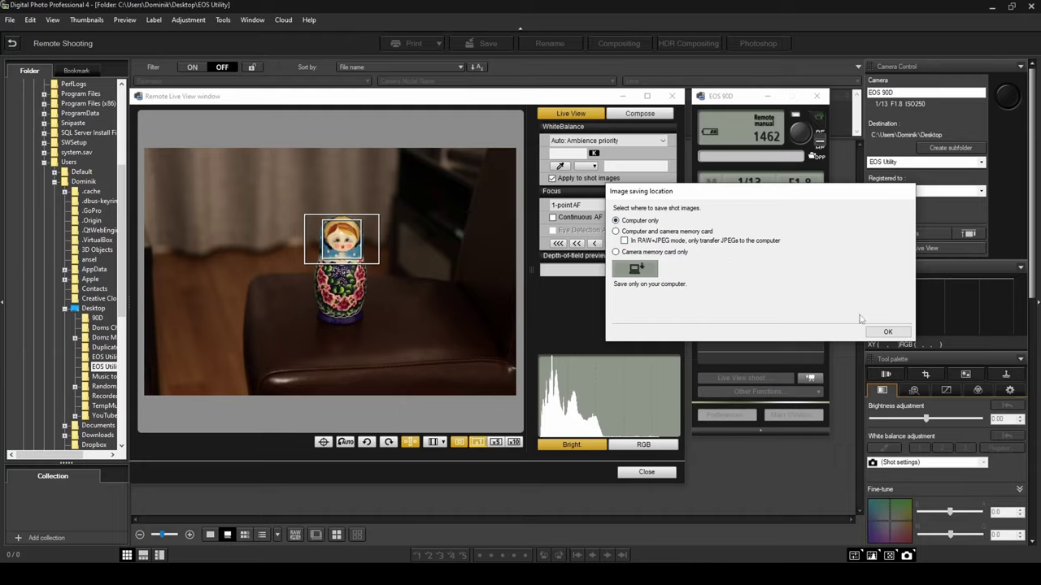
pyautogui.click(879, 333)
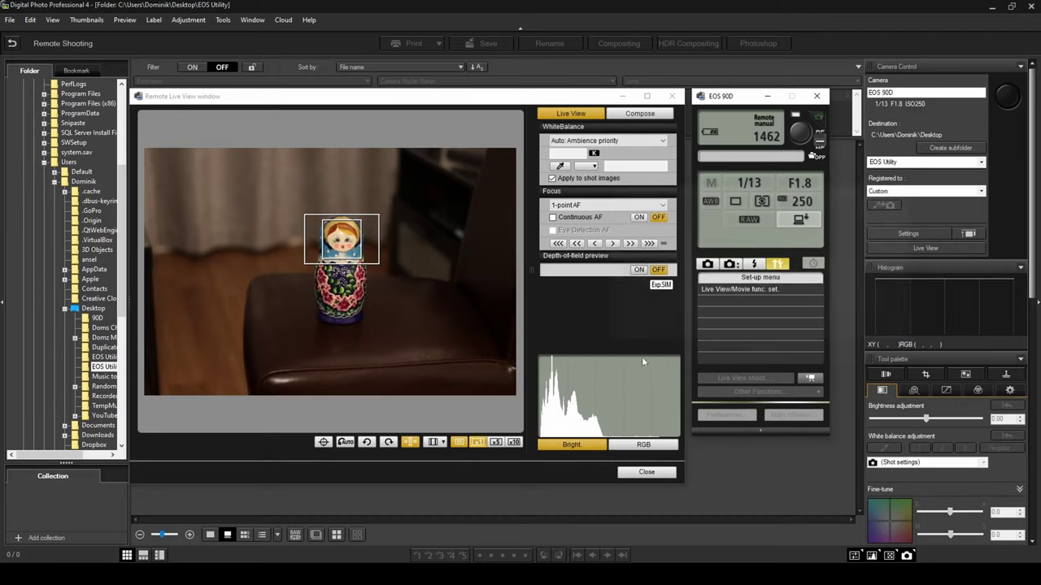
# Set the camera's Picture Style to Portrait
pyautogui.click(709, 265)
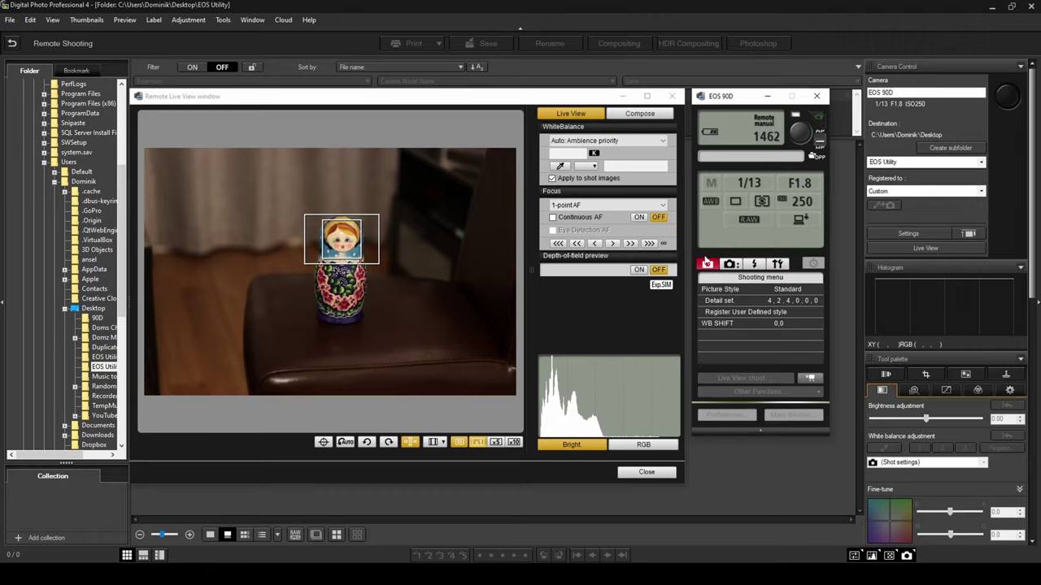
pyautogui.click(783, 291)
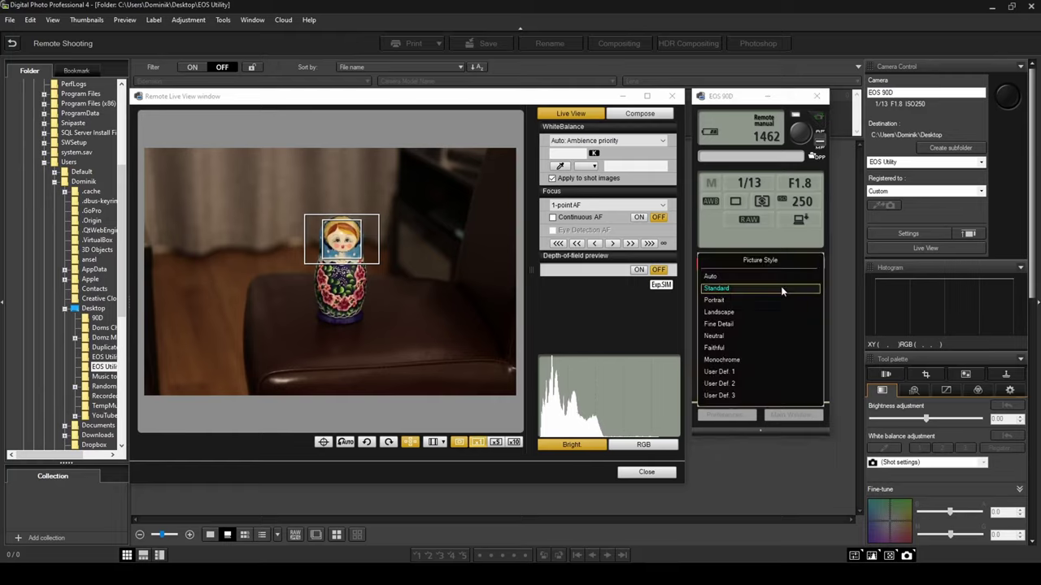
pyautogui.click(714, 300)
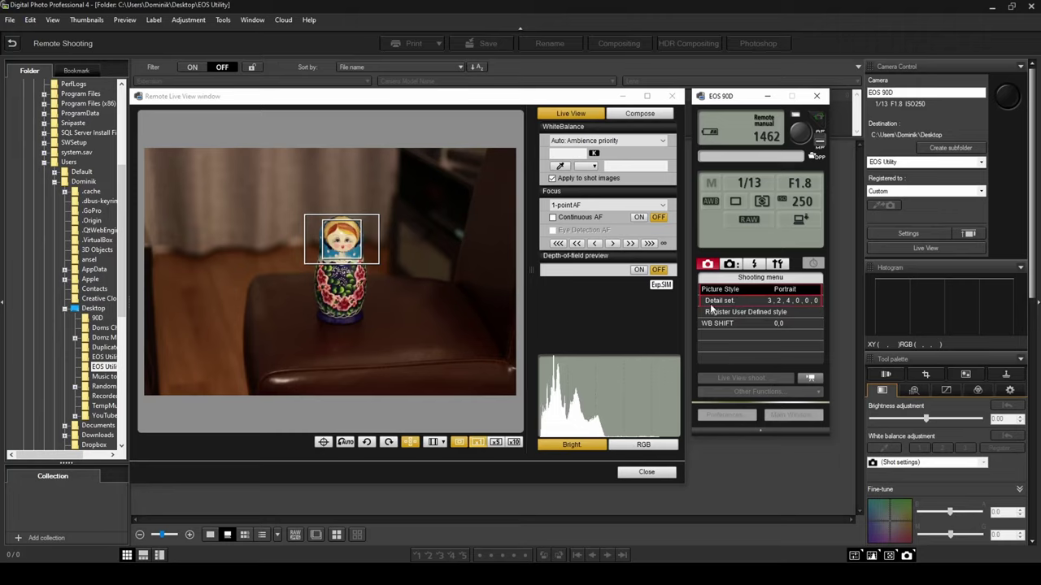
pyautogui.click(745, 306)
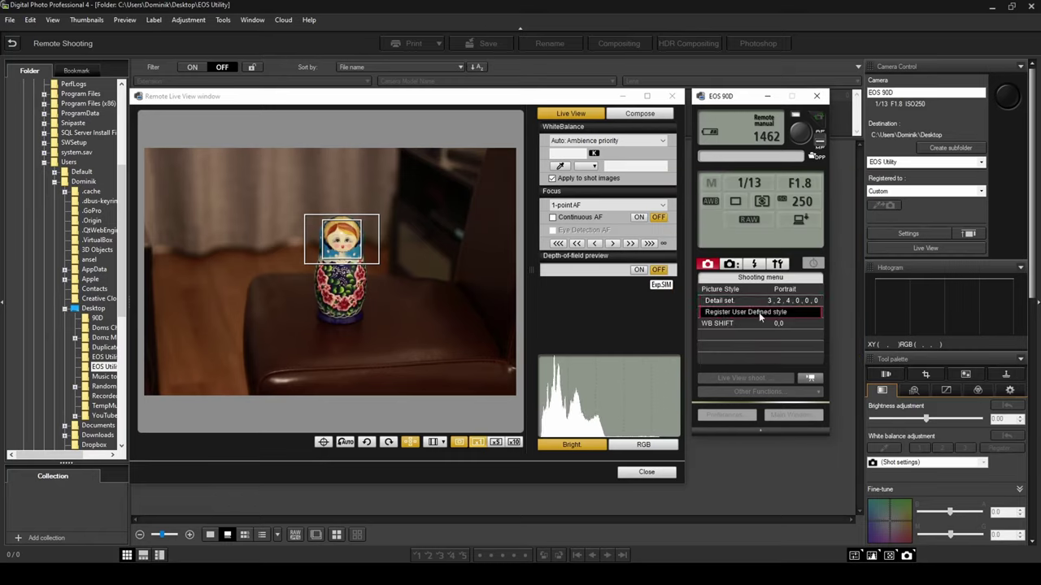
# Look through the base picture styles offered for User Def. 1, 2 and 3 when registering a user-defined style
pyautogui.click(778, 314)
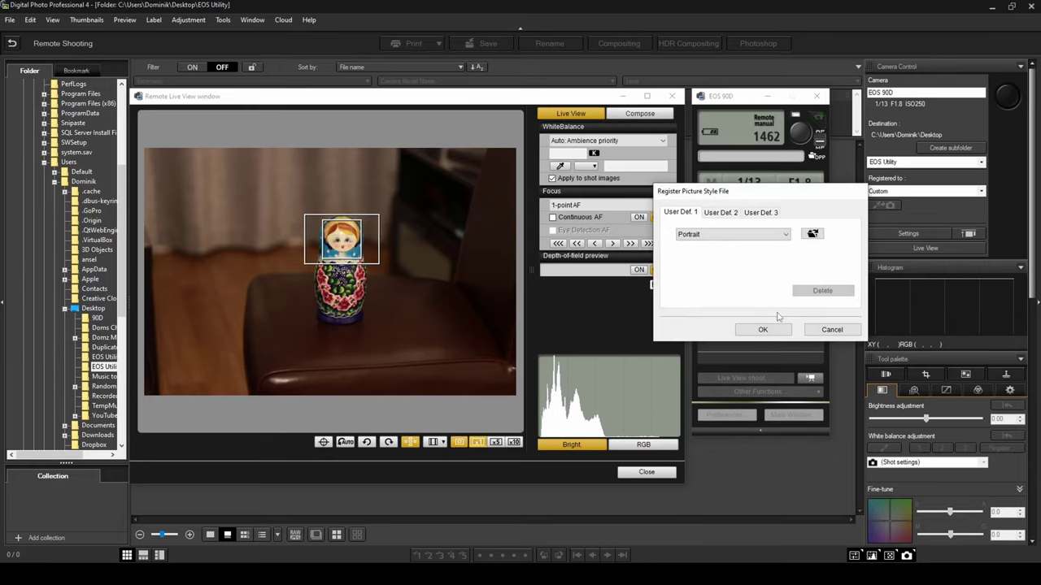
pyautogui.click(731, 235)
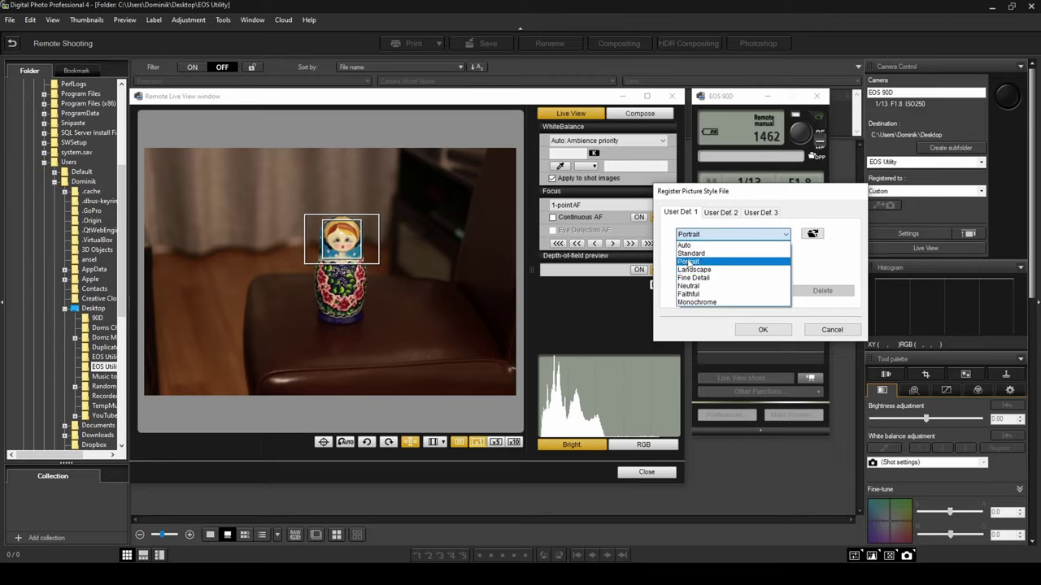
pyautogui.click(685, 220)
pyautogui.click(721, 213)
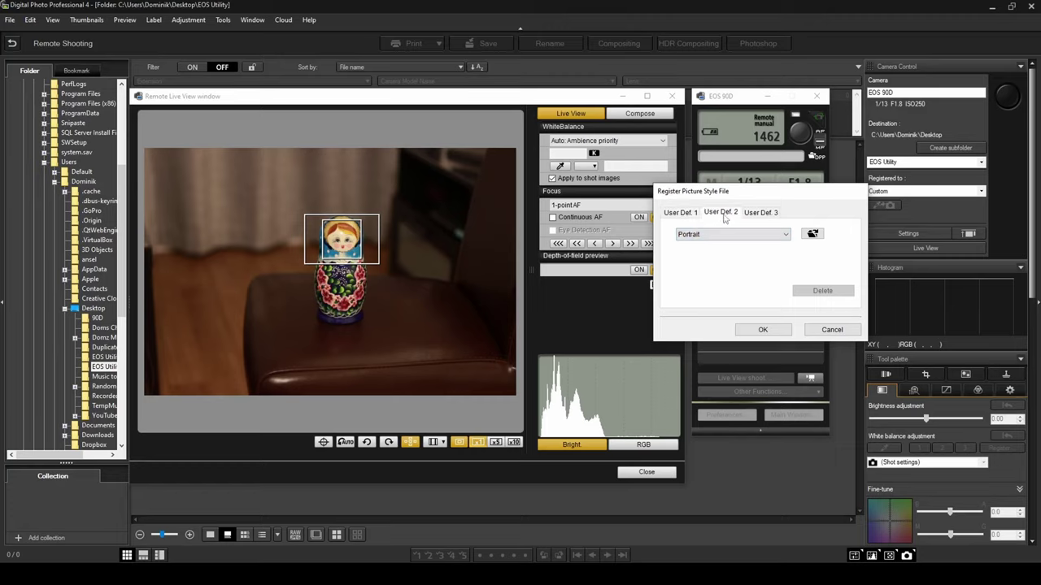
pyautogui.click(769, 235)
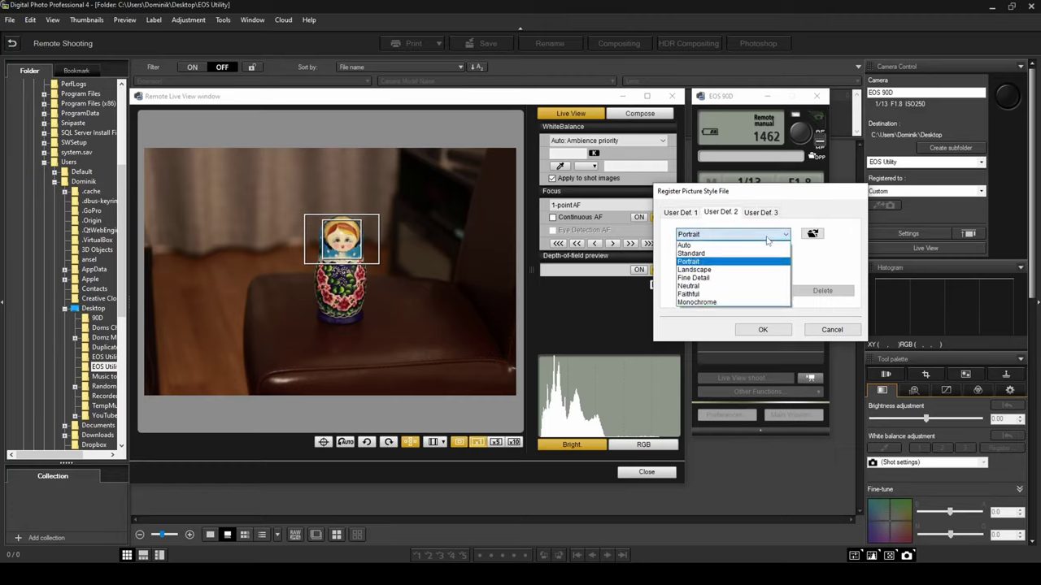
pyautogui.click(720, 244)
pyautogui.click(764, 214)
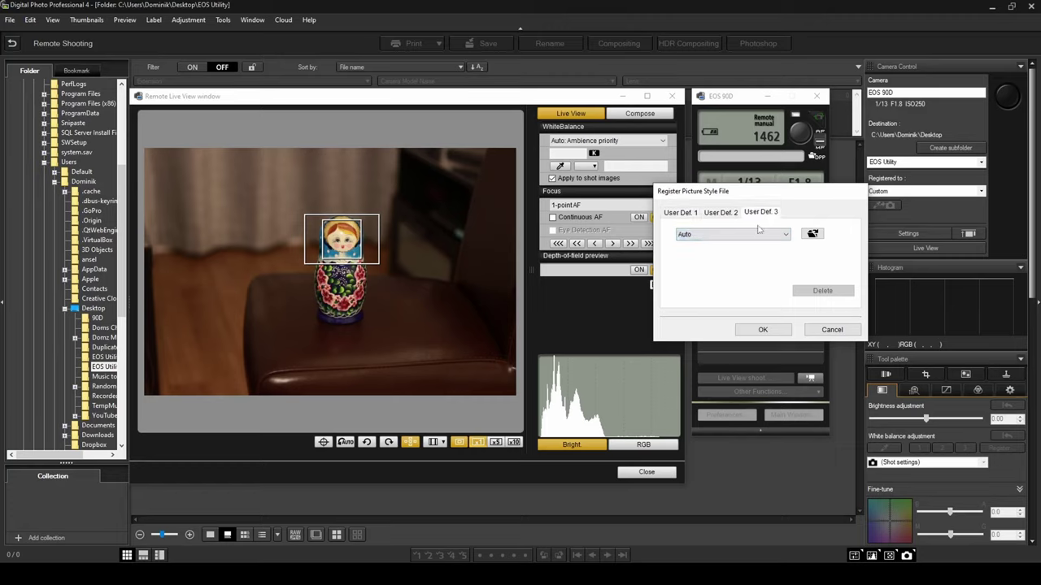
pyautogui.click(757, 235)
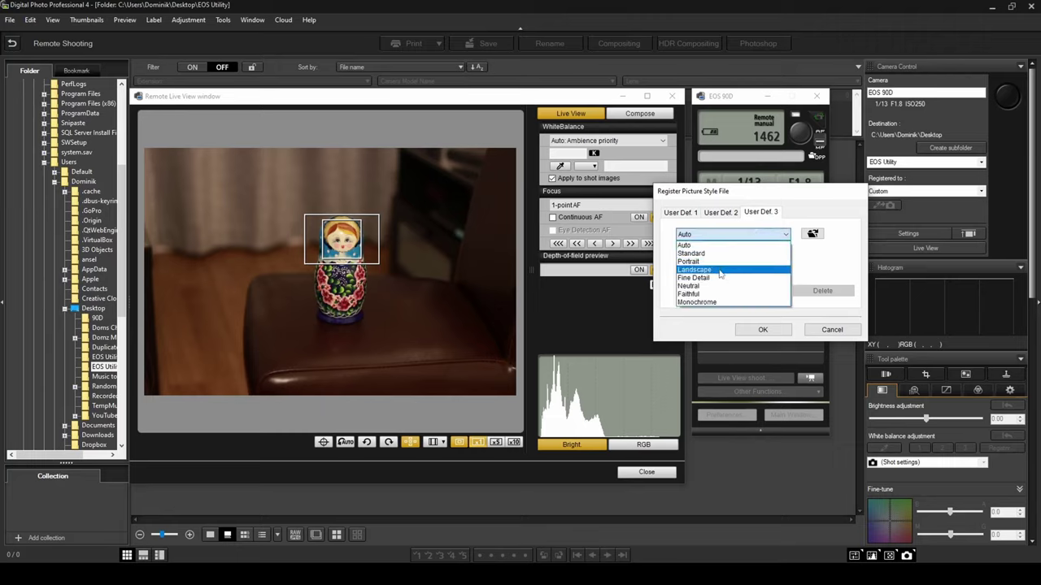
pyautogui.click(716, 292)
pyautogui.click(681, 213)
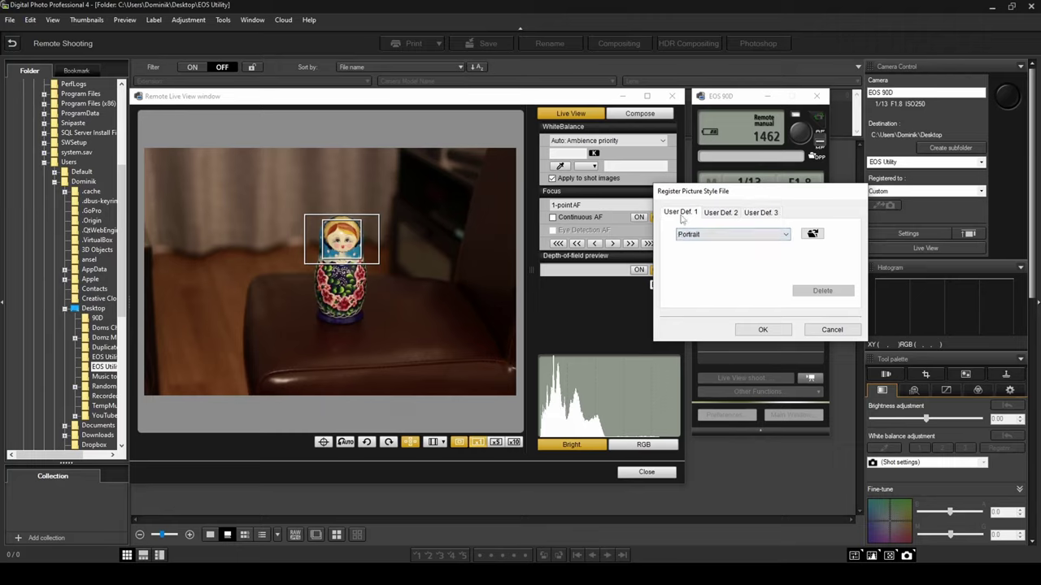
pyautogui.click(763, 331)
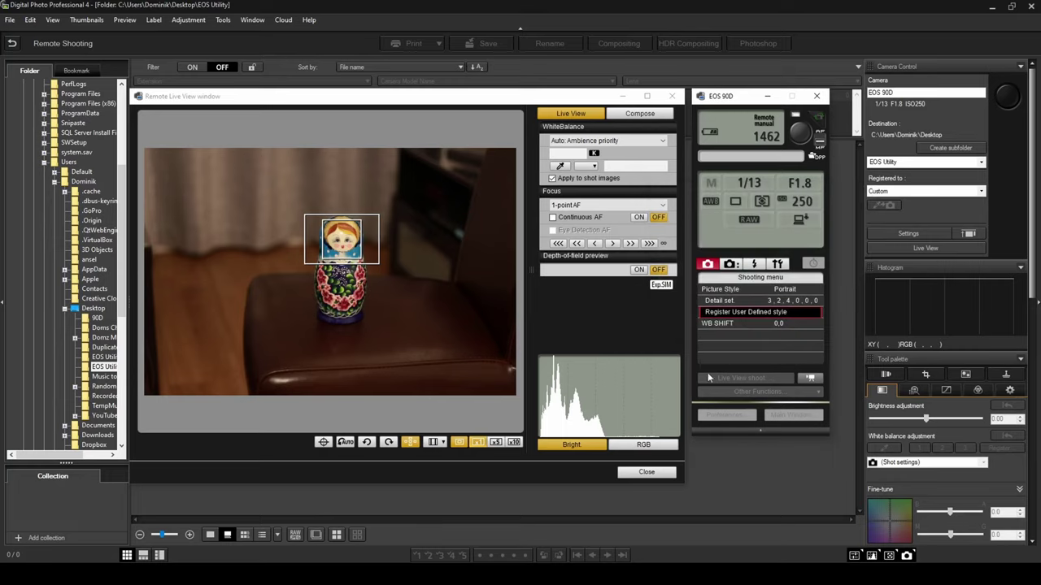
# Try several white balance shifts in Live View, including A7/M8, B8/G7 and A4/G6, and return the shift to 0,0
pyautogui.click(715, 324)
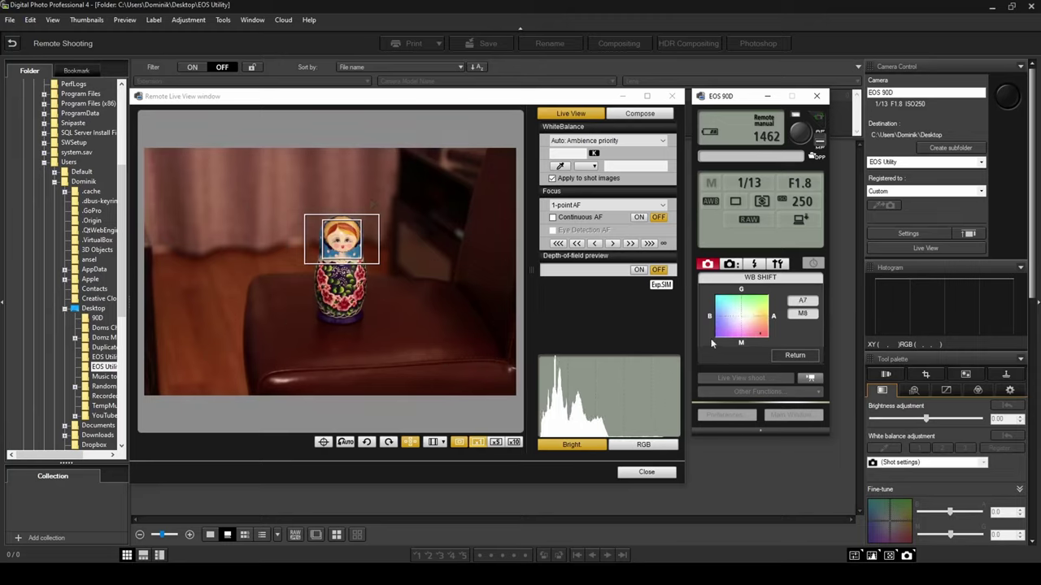
pyautogui.click(719, 301)
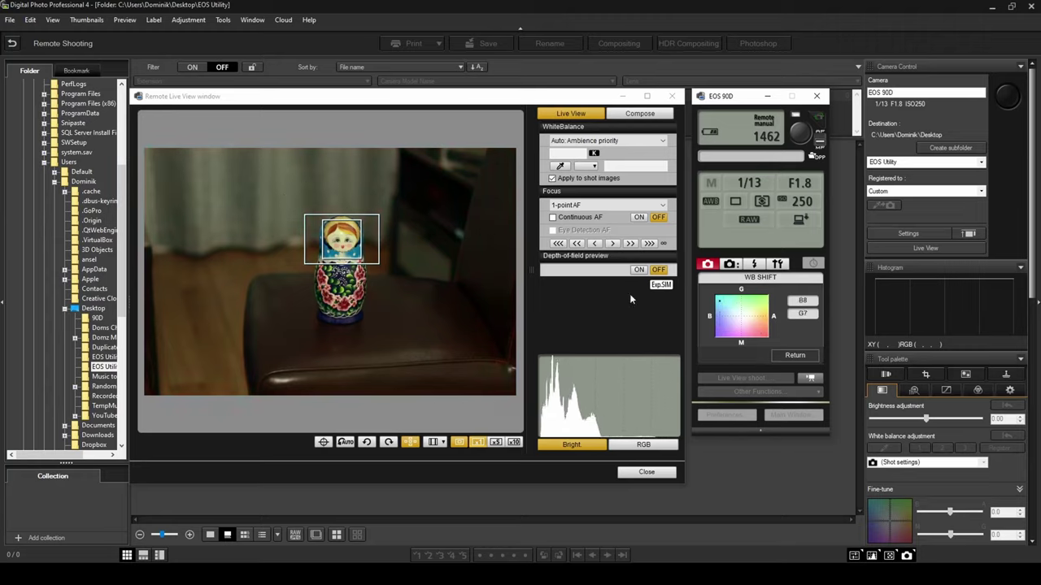
pyautogui.click(732, 328)
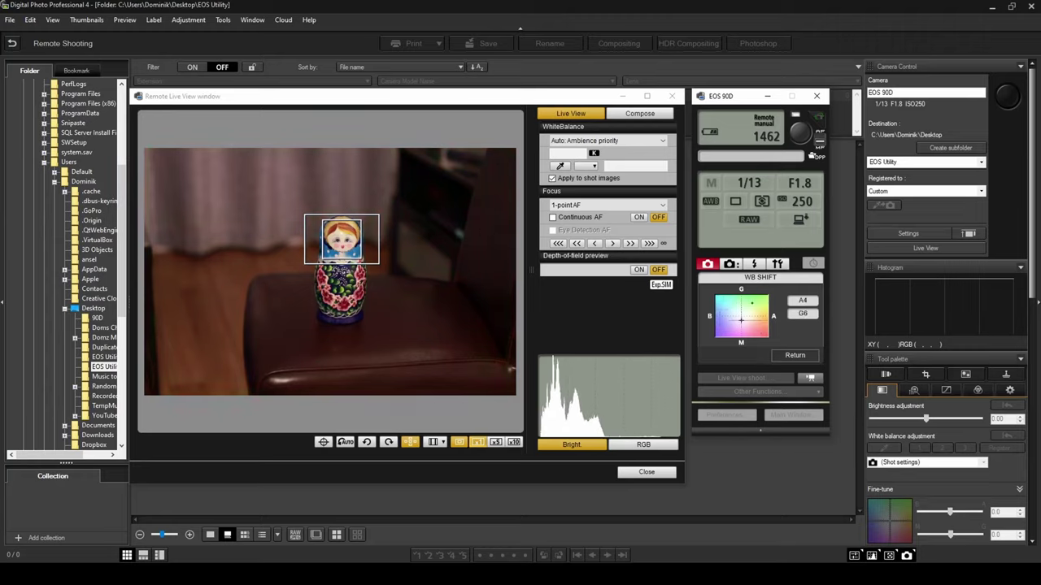
pyautogui.click(752, 301)
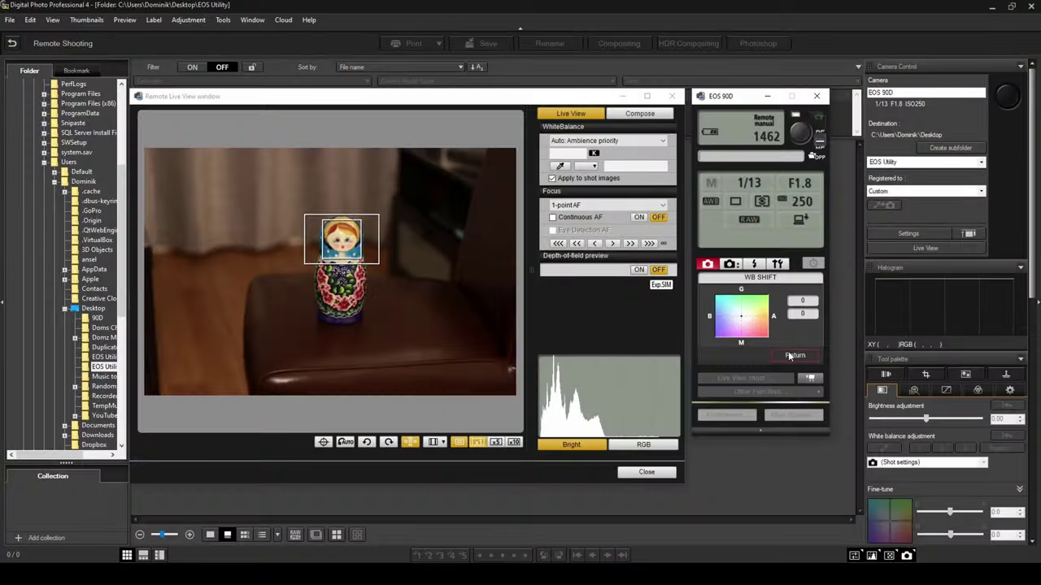
pyautogui.click(793, 355)
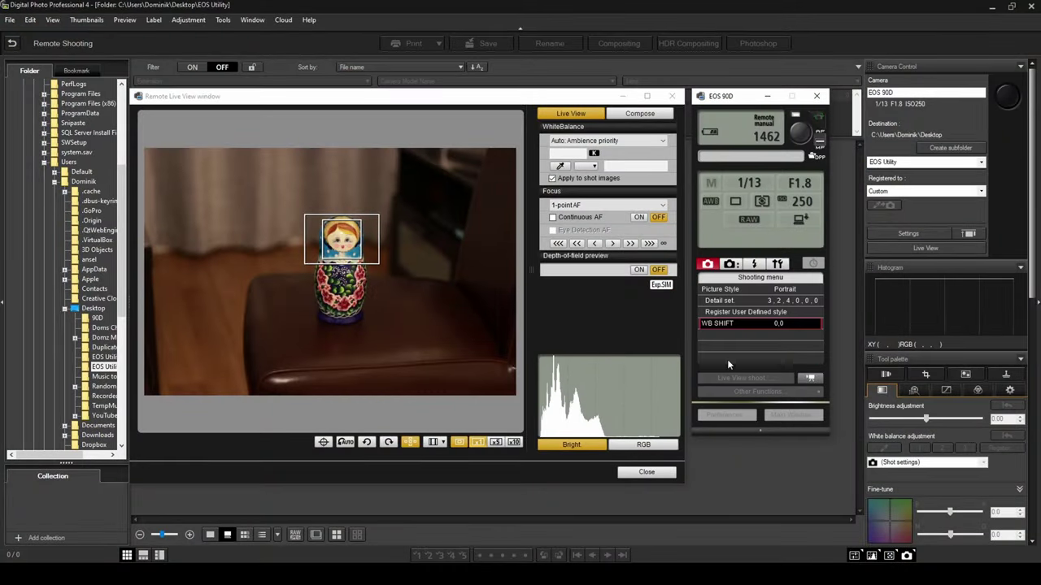
# Review the HDR Mode settings, including the available effects, and leave without applying changes
pyautogui.click(731, 264)
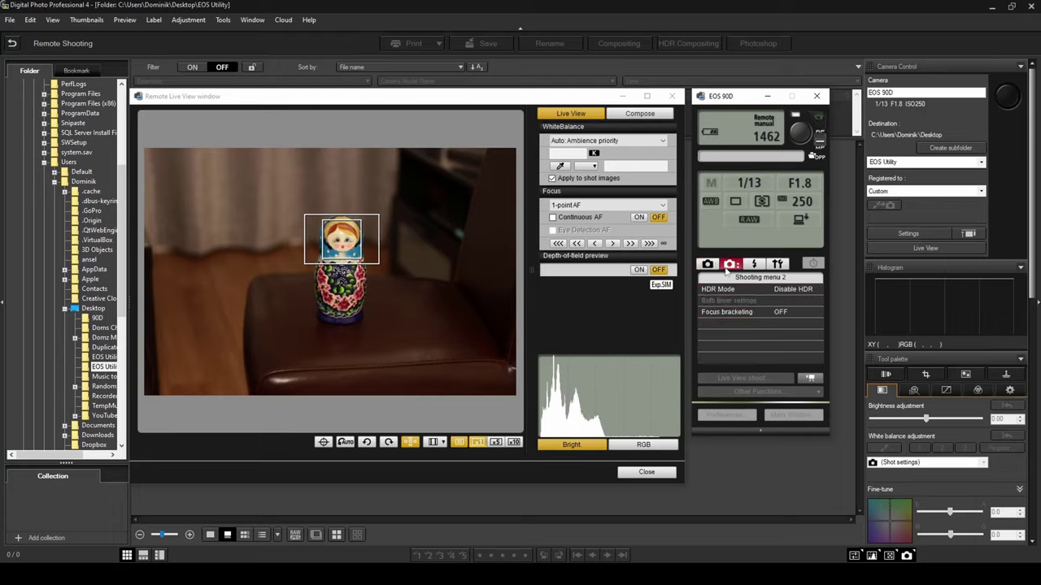
pyautogui.click(738, 294)
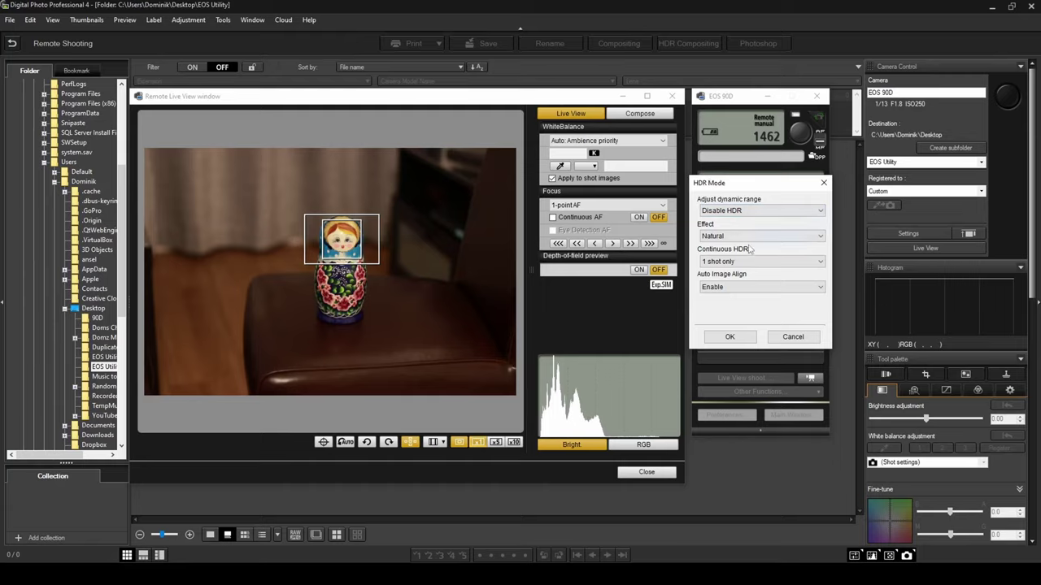
pyautogui.click(754, 237)
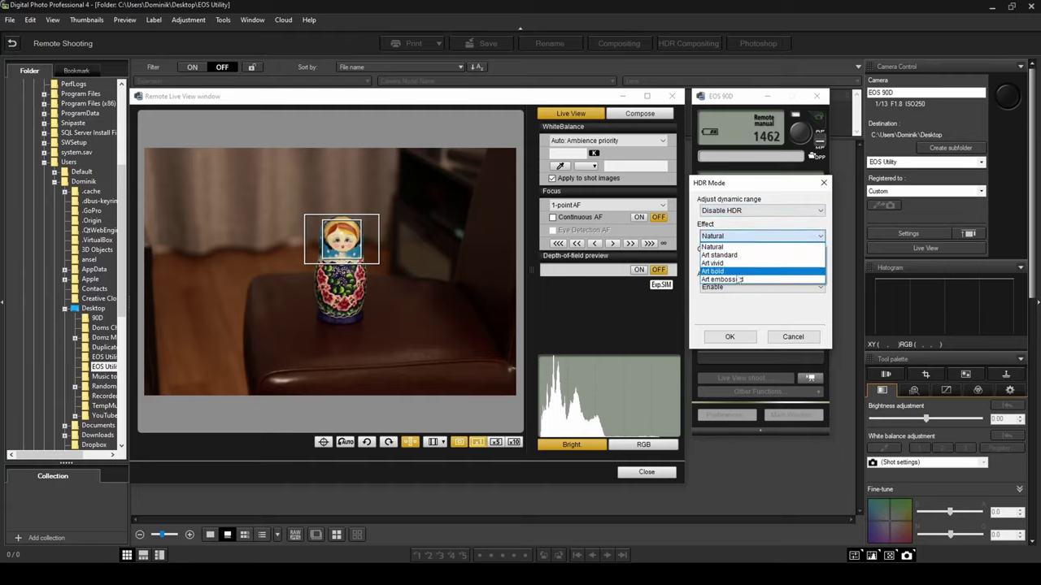
pyautogui.click(716, 247)
pyautogui.click(789, 337)
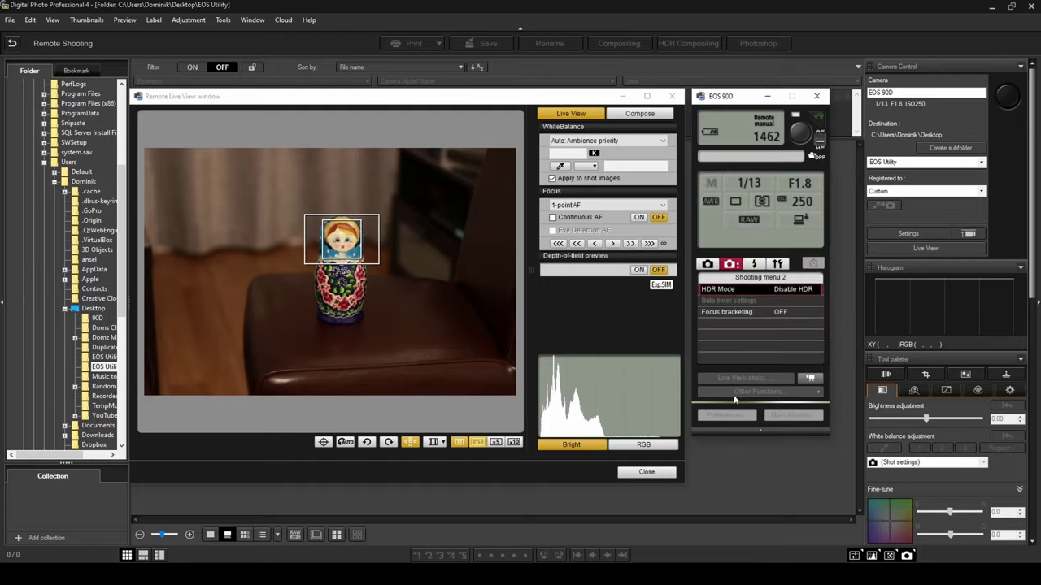
# Review the focus bracketing options and leave without applying changes
pyautogui.click(729, 313)
pyautogui.click(737, 214)
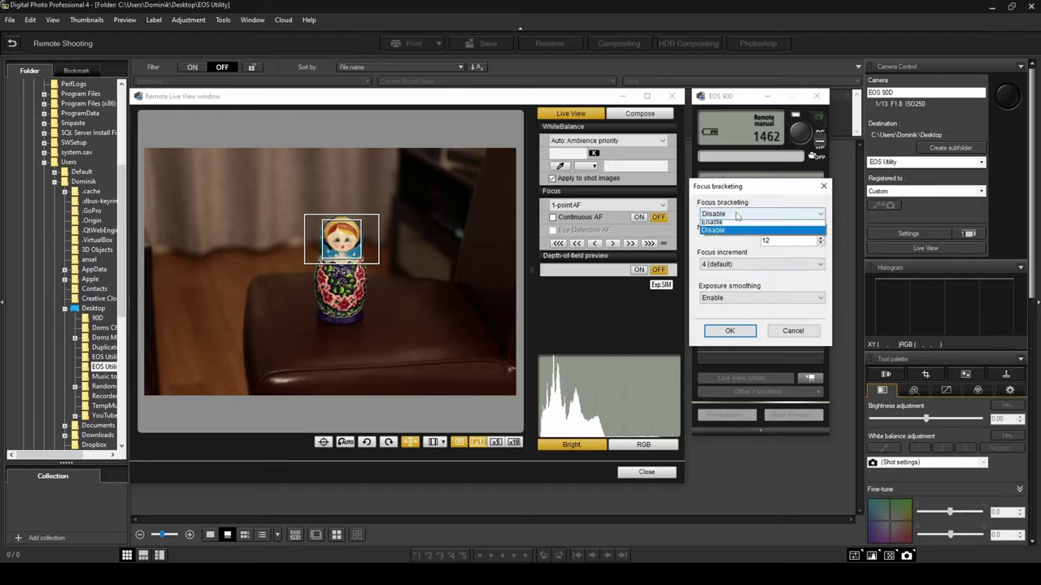
pyautogui.click(718, 250)
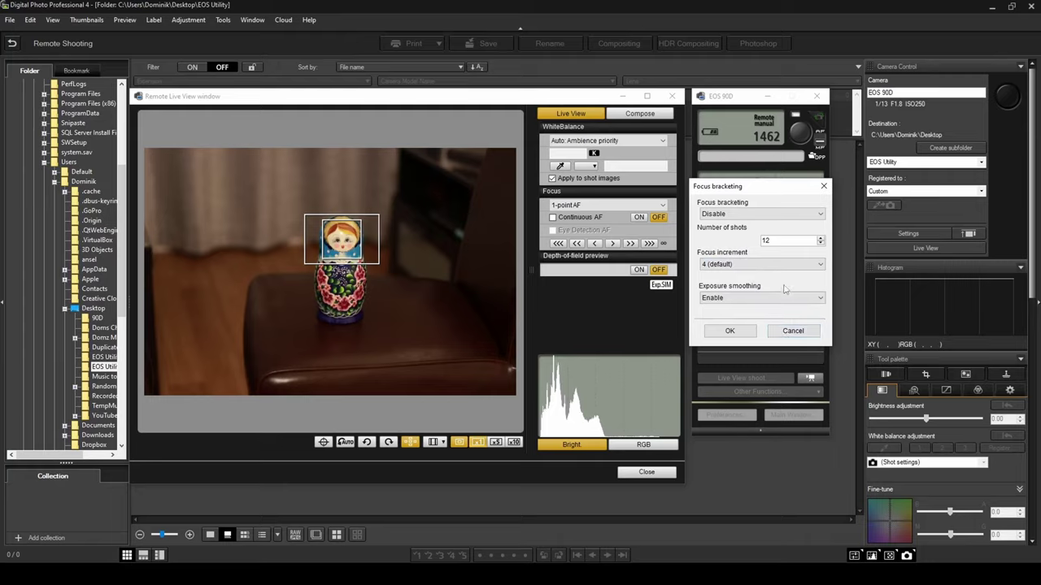
pyautogui.click(787, 332)
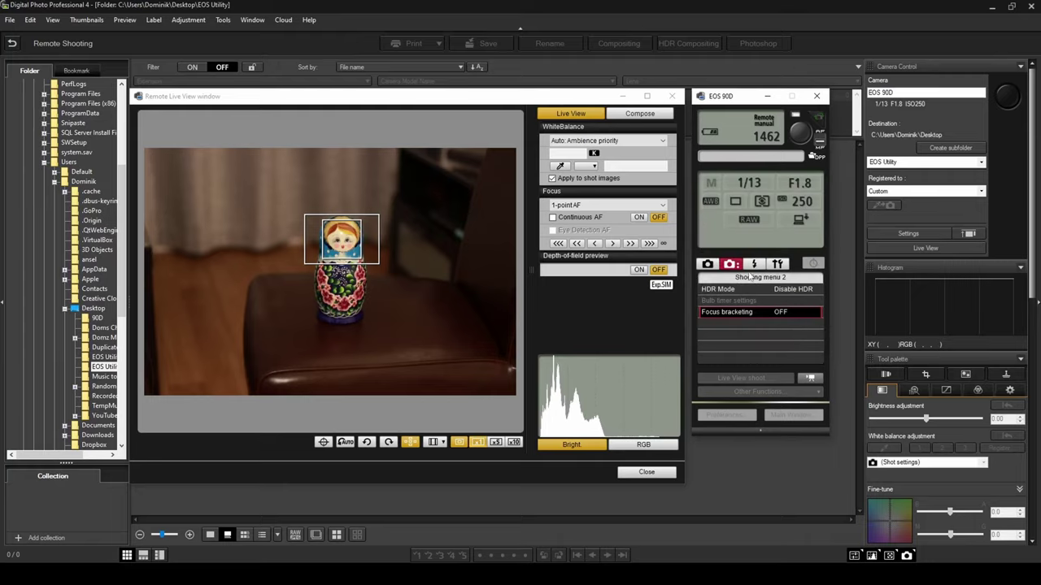
# Review the flash function settings, close them, and return to the camera's set-up options
pyautogui.click(753, 265)
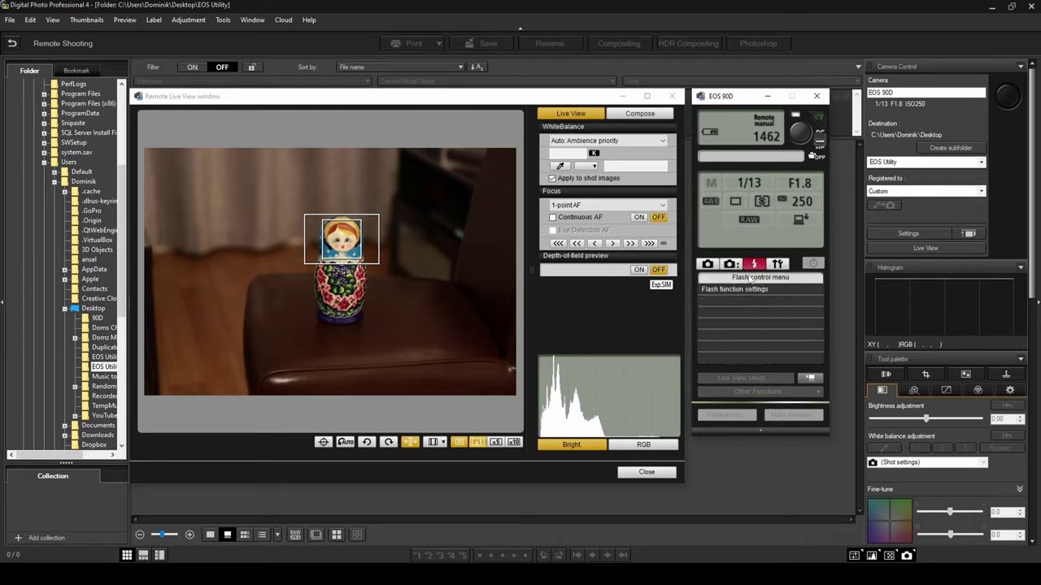
pyautogui.click(732, 290)
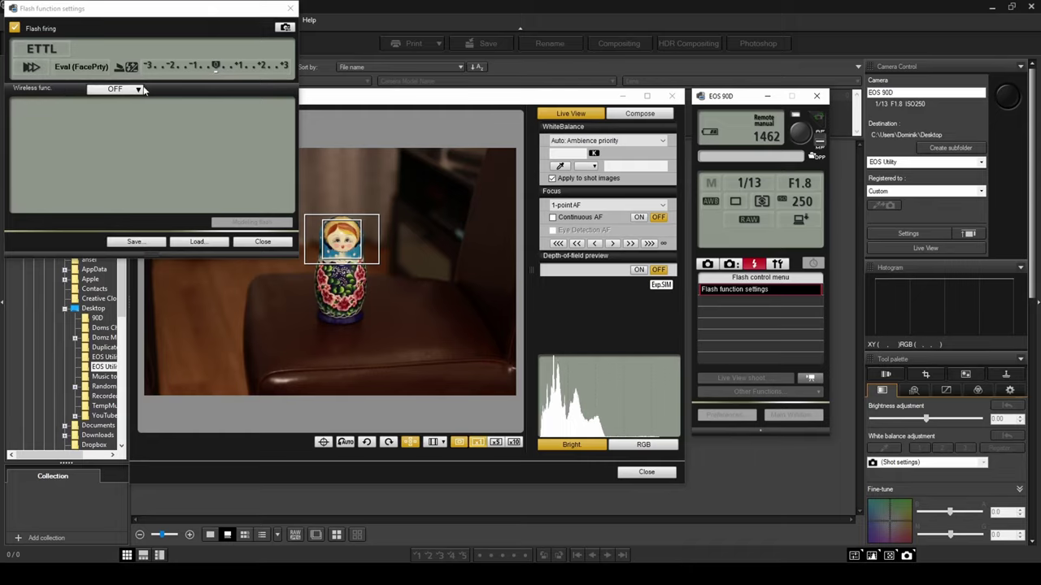
pyautogui.click(263, 243)
pyautogui.click(779, 264)
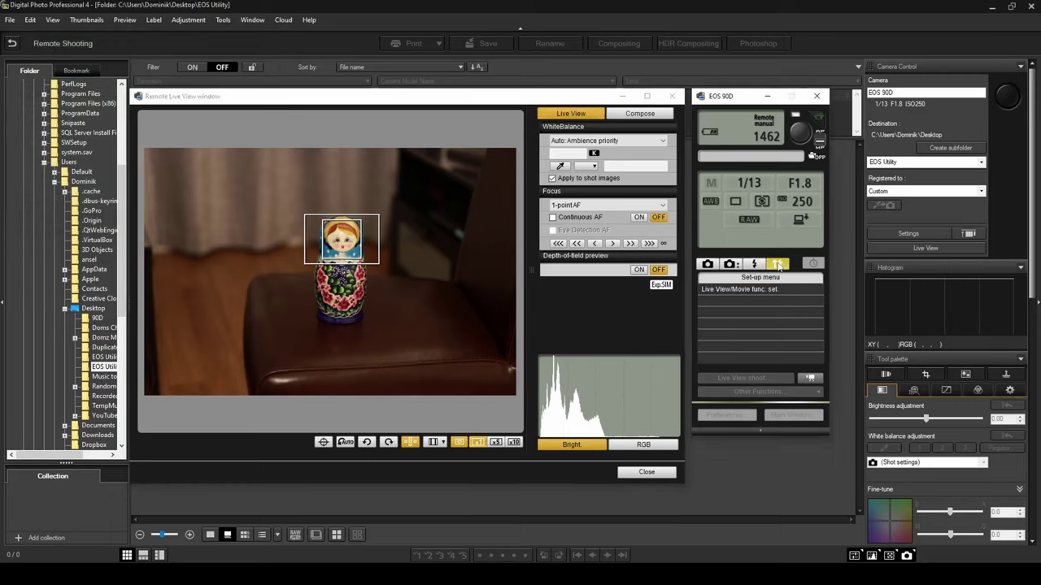
# Review the Live View/Movie function settings, including exposure simulation and movie recording size, and close them without changes
pyautogui.click(728, 291)
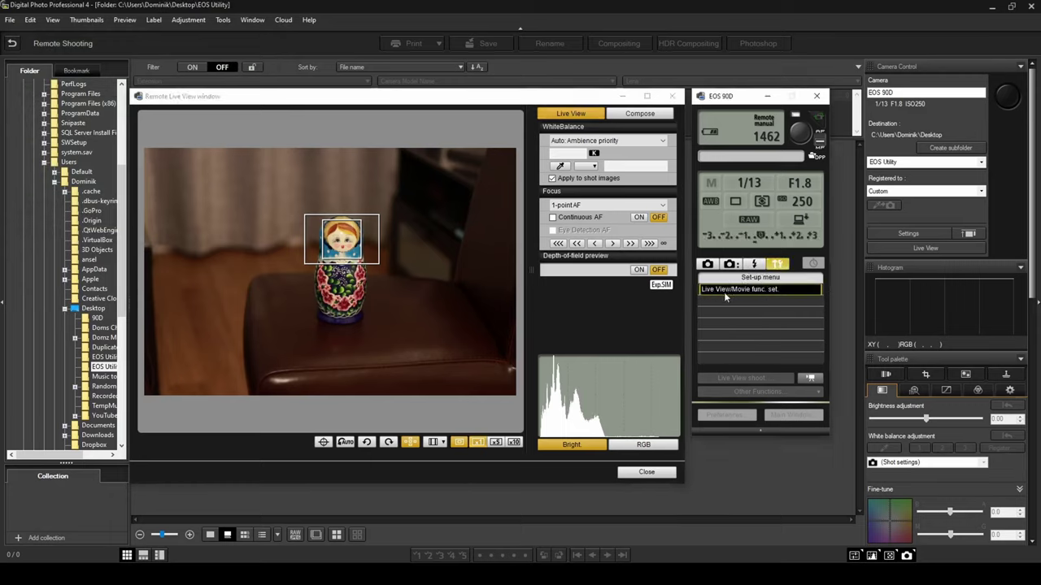
pyautogui.click(750, 290)
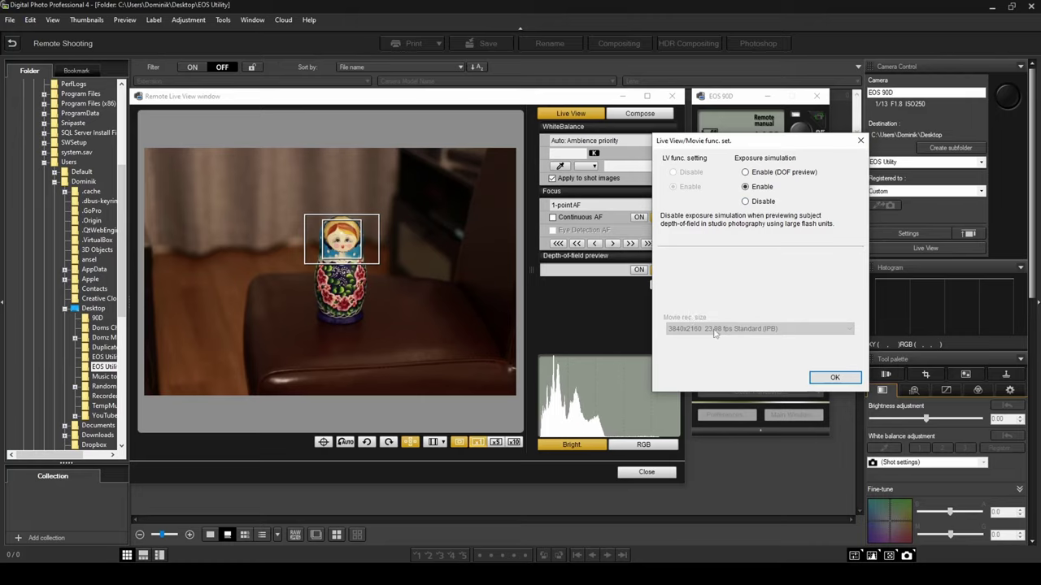
pyautogui.click(834, 377)
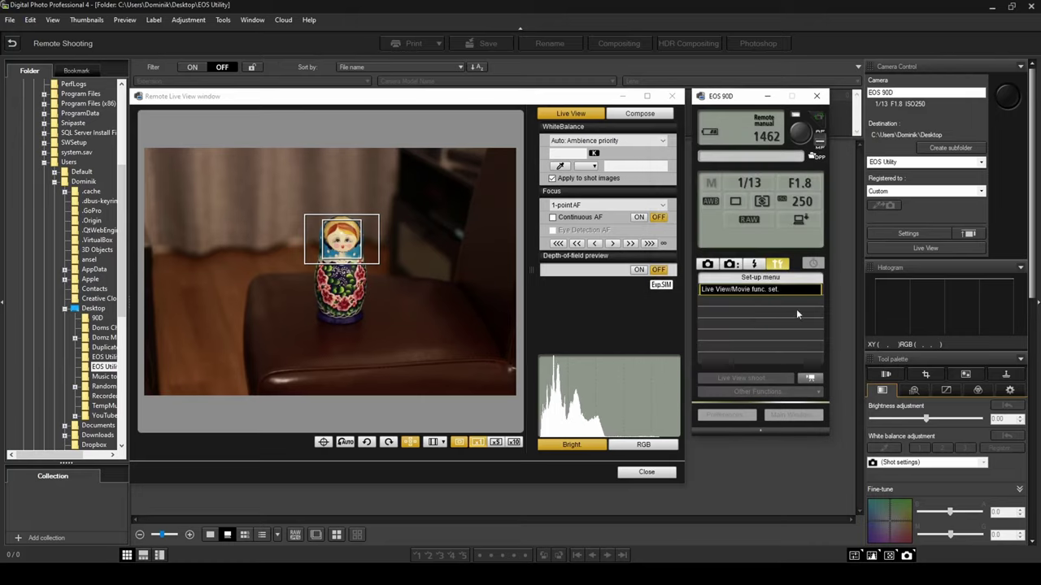
# Switch the camera to movie shooting mode, try the movie recording control, and return to still shooting
pyautogui.click(809, 380)
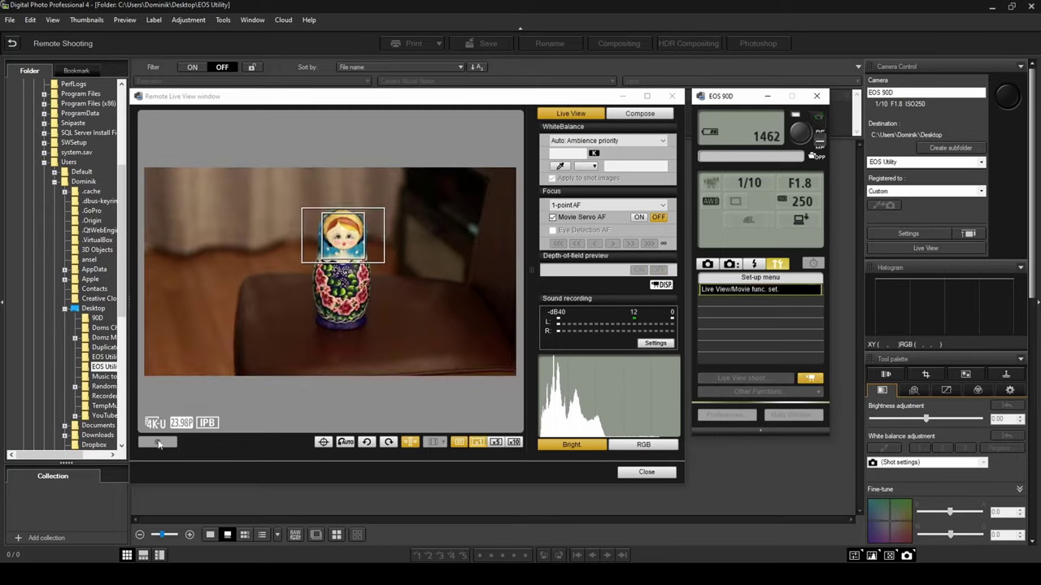
pyautogui.click(162, 441)
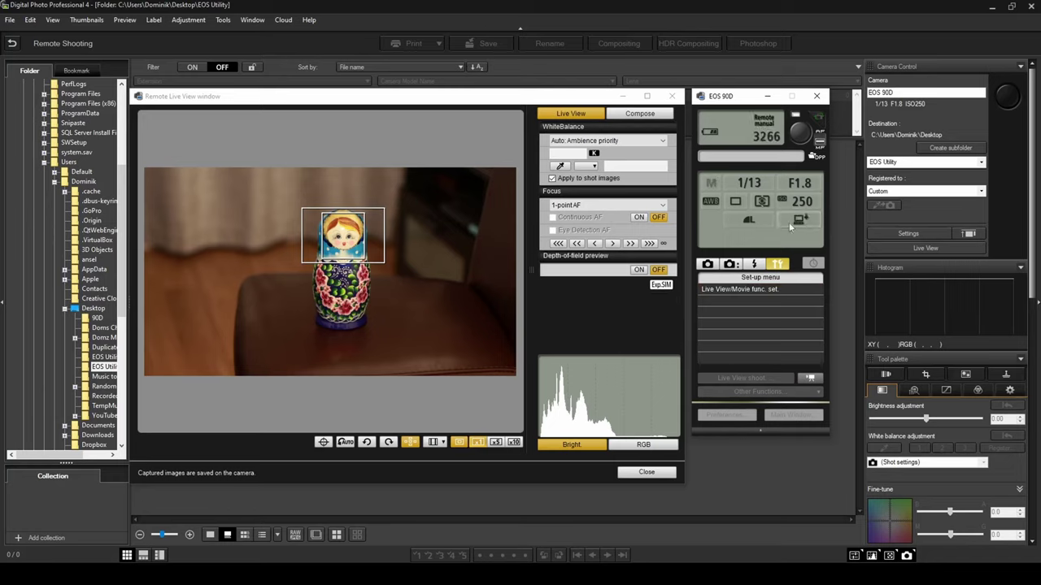
# Review the Compose overlay and guide options, then the Live View white balance presets, without changing anything
pyautogui.click(623, 127)
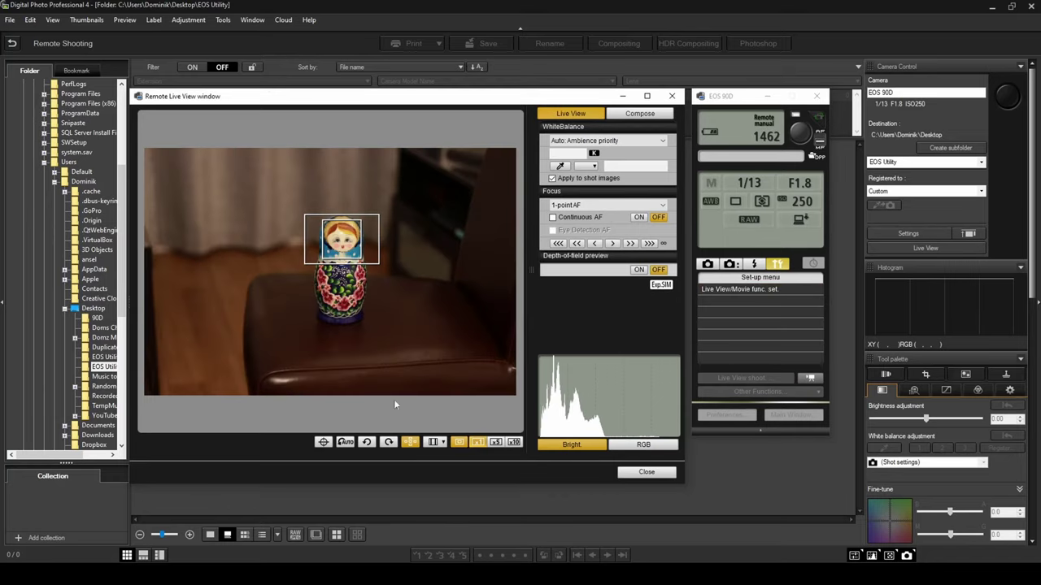
pyautogui.click(648, 114)
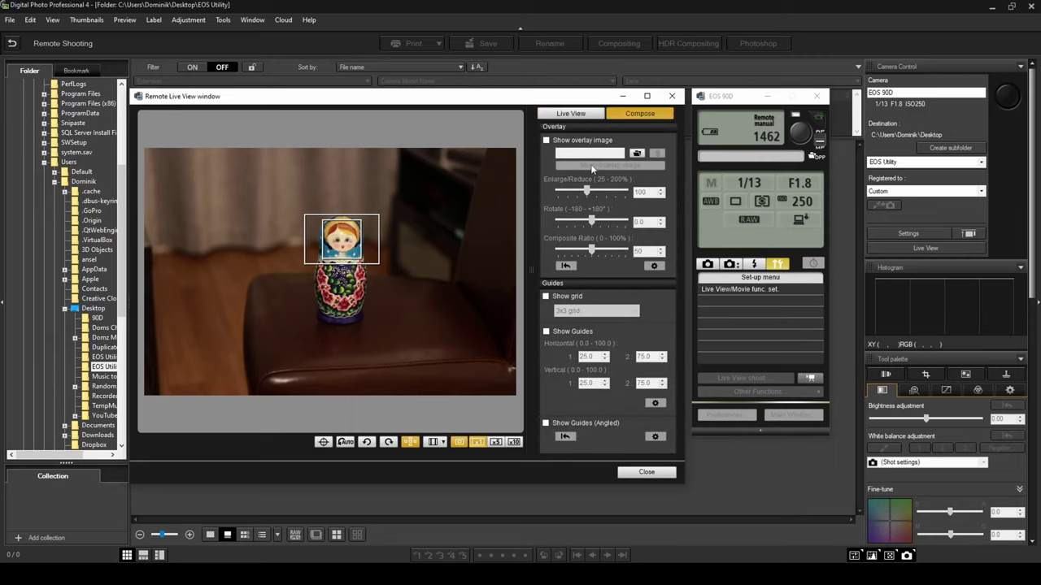
pyautogui.click(573, 118)
pyautogui.click(625, 142)
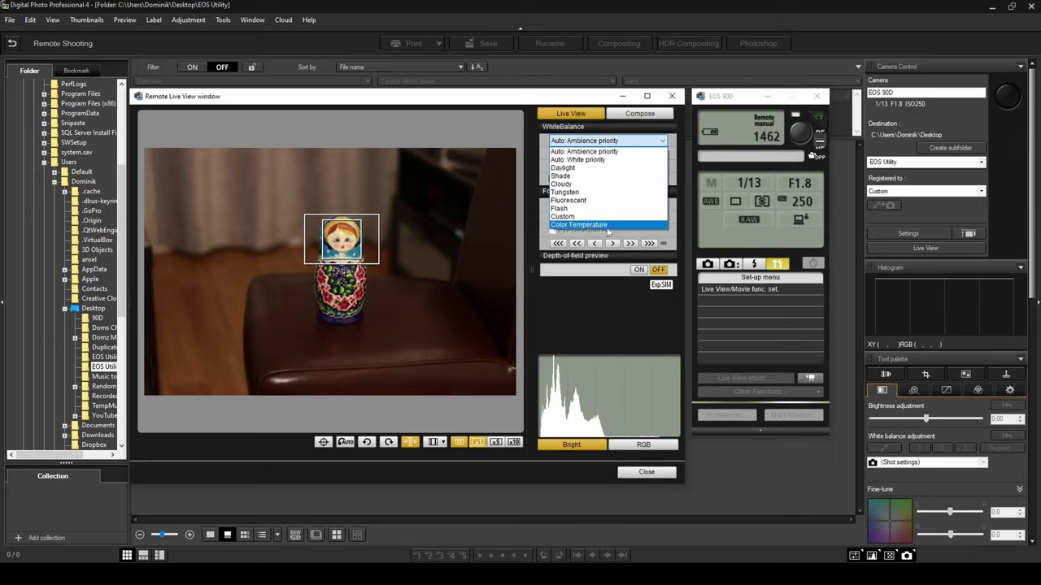
pyautogui.click(549, 139)
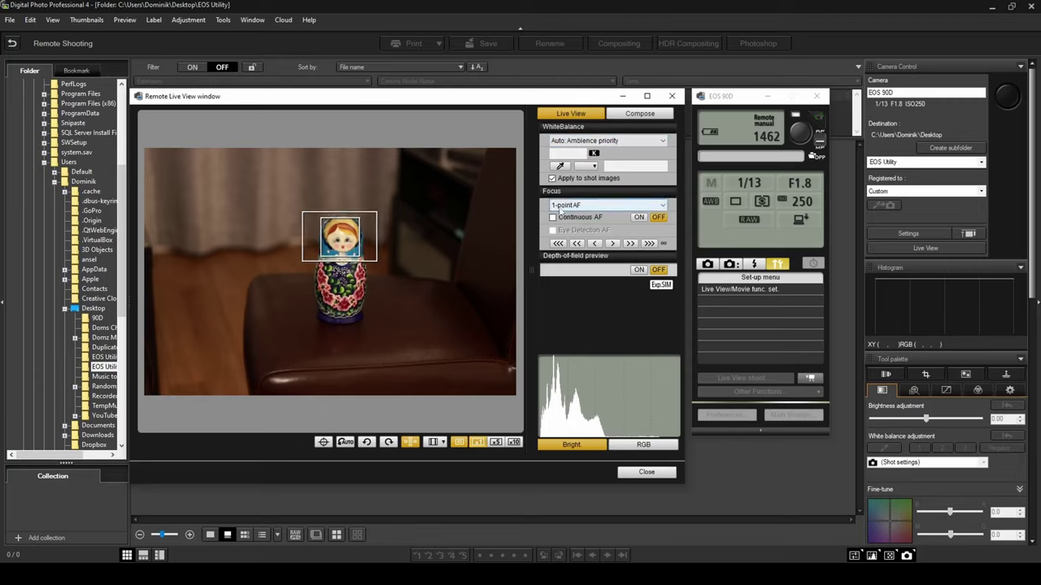
# Try the Zone AF, Spot and Face detection + Tracking AF focus methods in Live View
pyautogui.click(583, 209)
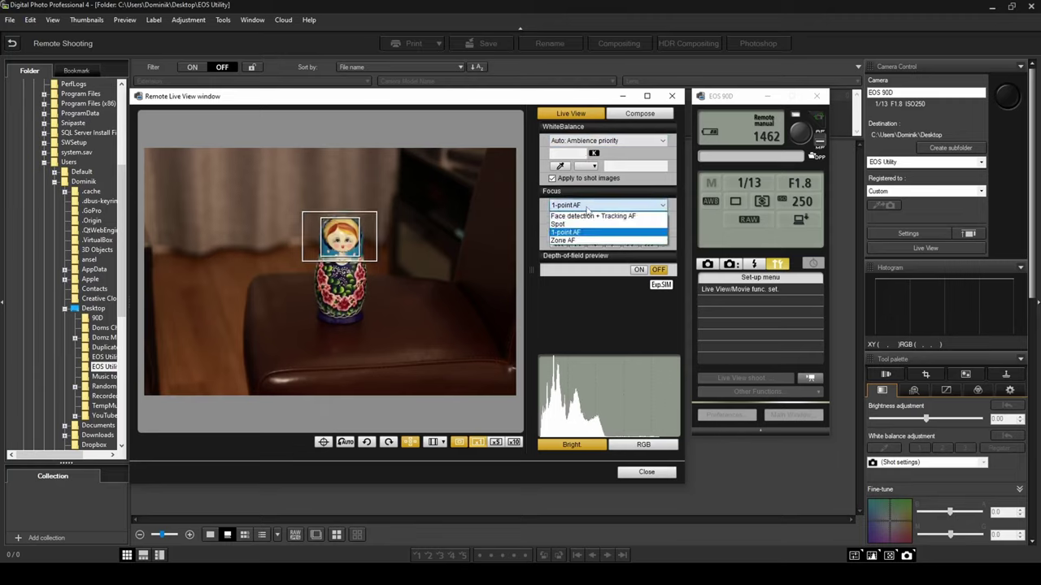
pyautogui.click(576, 242)
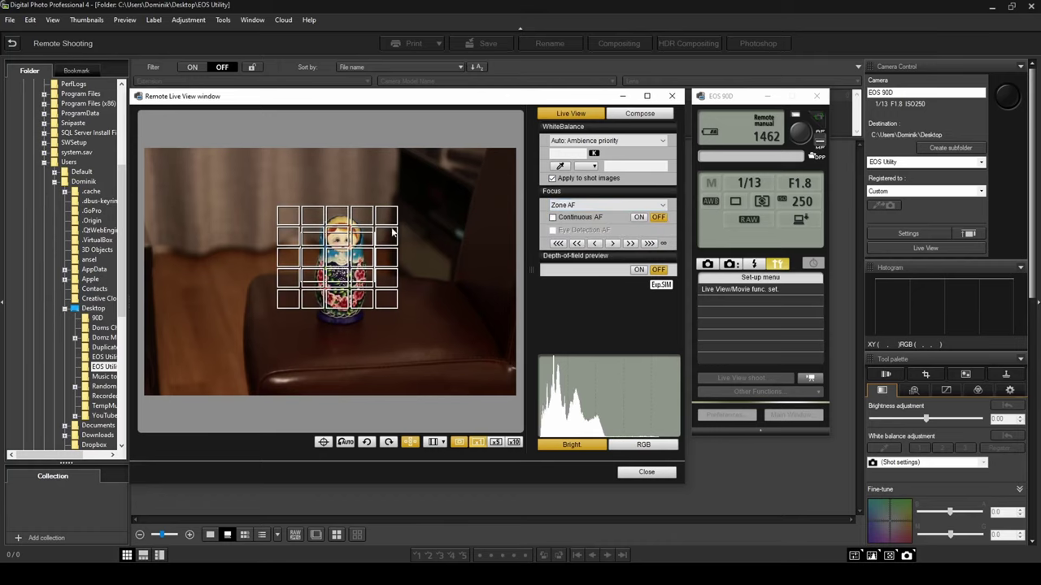
pyautogui.click(586, 206)
pyautogui.click(586, 224)
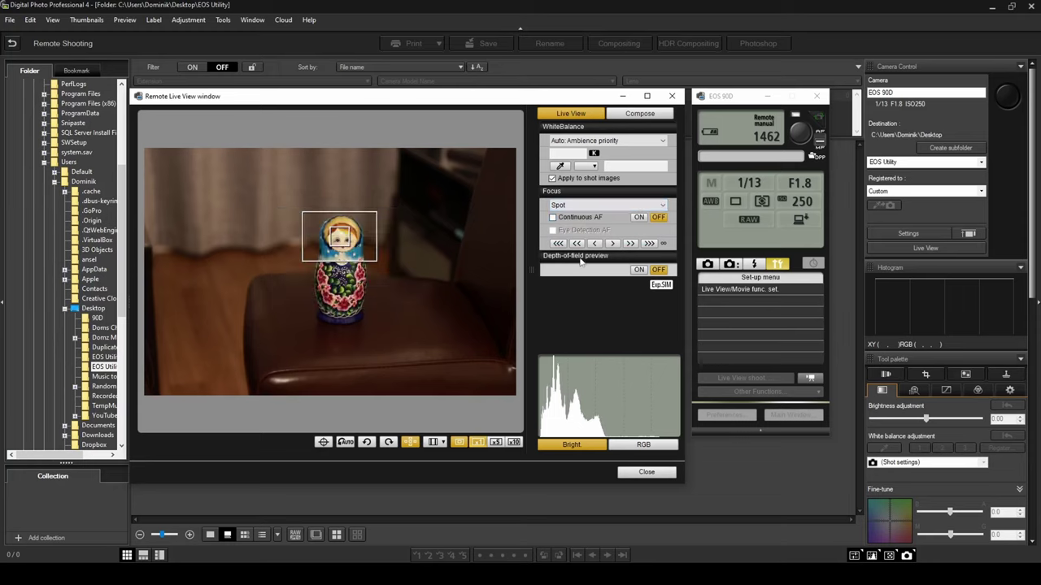
pyautogui.click(610, 206)
pyautogui.click(596, 216)
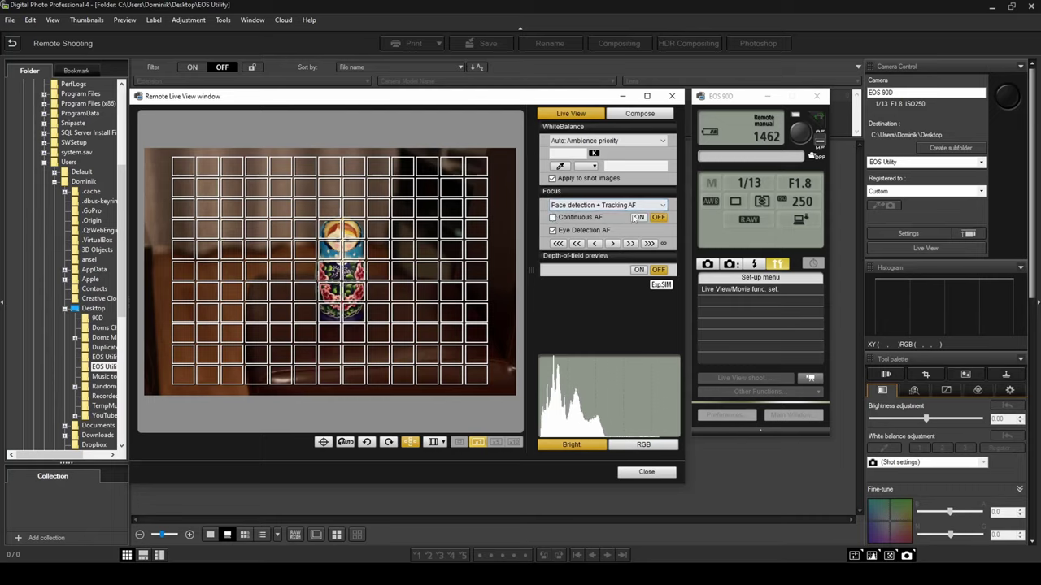
# Enable Continuous AF, toggle Eye Detection AF, and set the focus method back to 1-point AF
pyautogui.click(553, 218)
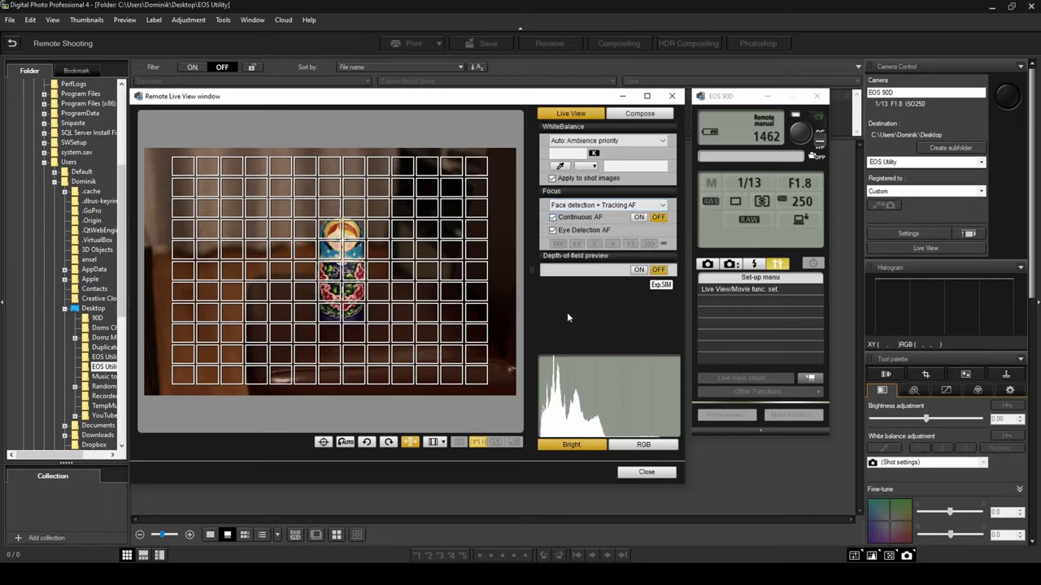
pyautogui.click(553, 230)
pyautogui.click(645, 206)
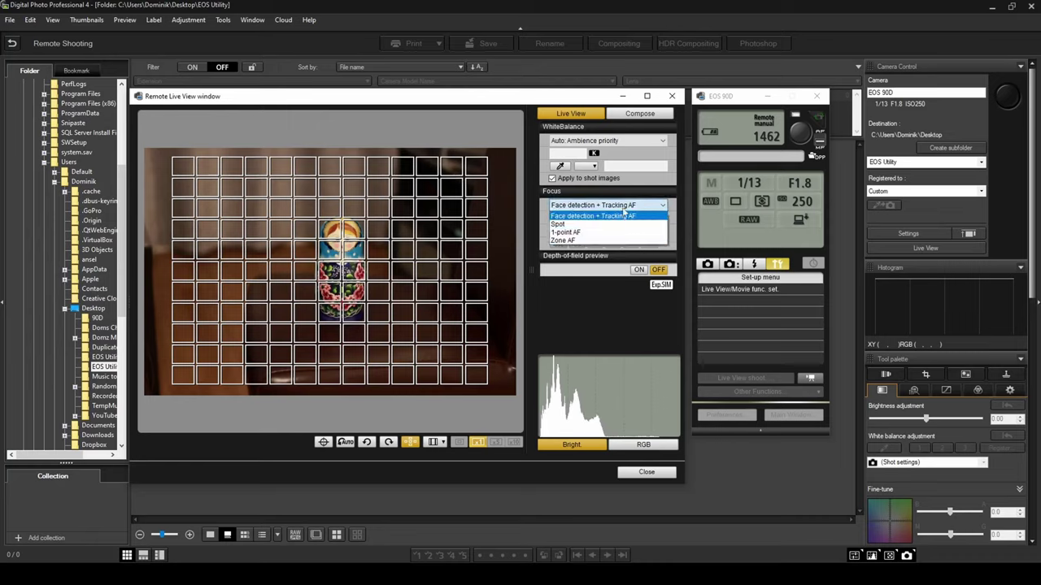
pyautogui.click(584, 233)
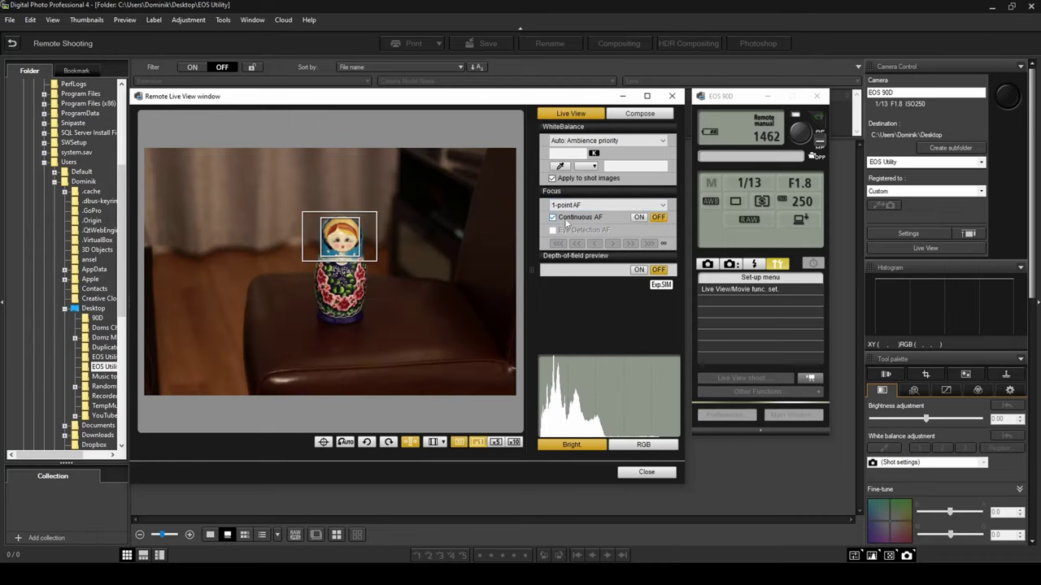
# Try autofocus on different parts of the scene: the curtain, the doll's face and the dark background
pyautogui.click(639, 217)
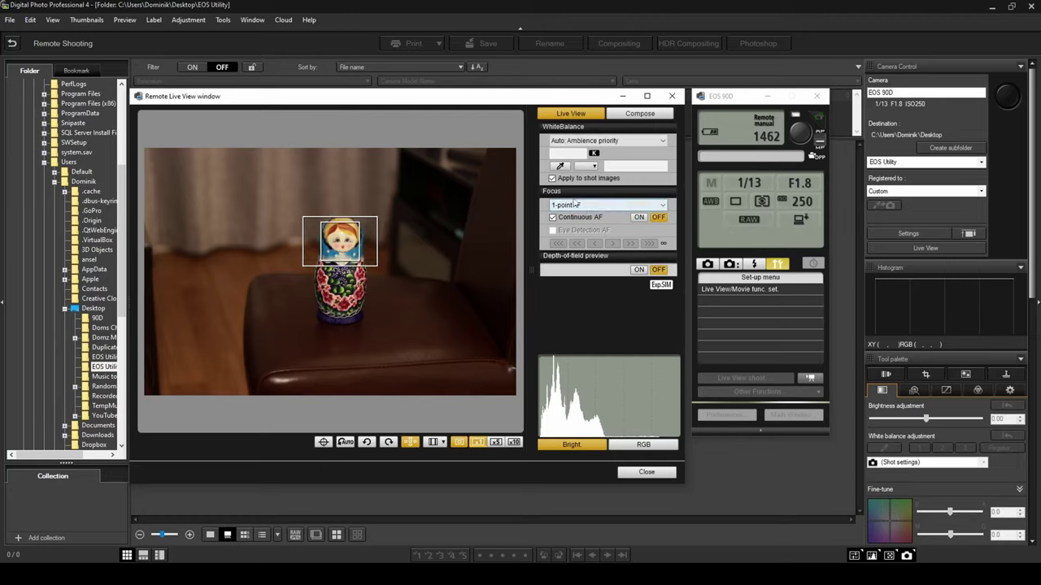
pyautogui.click(232, 202)
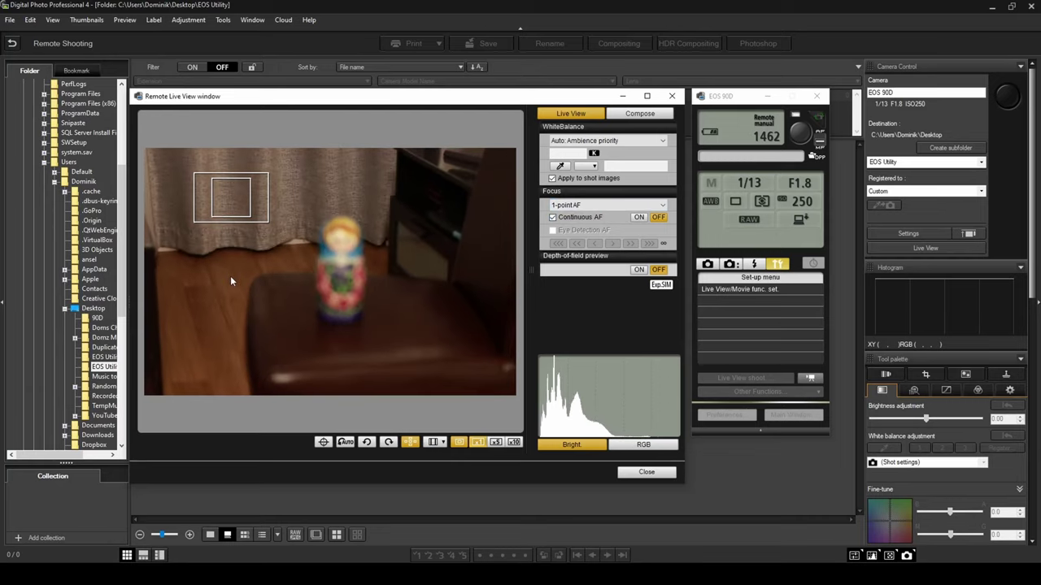
pyautogui.click(347, 247)
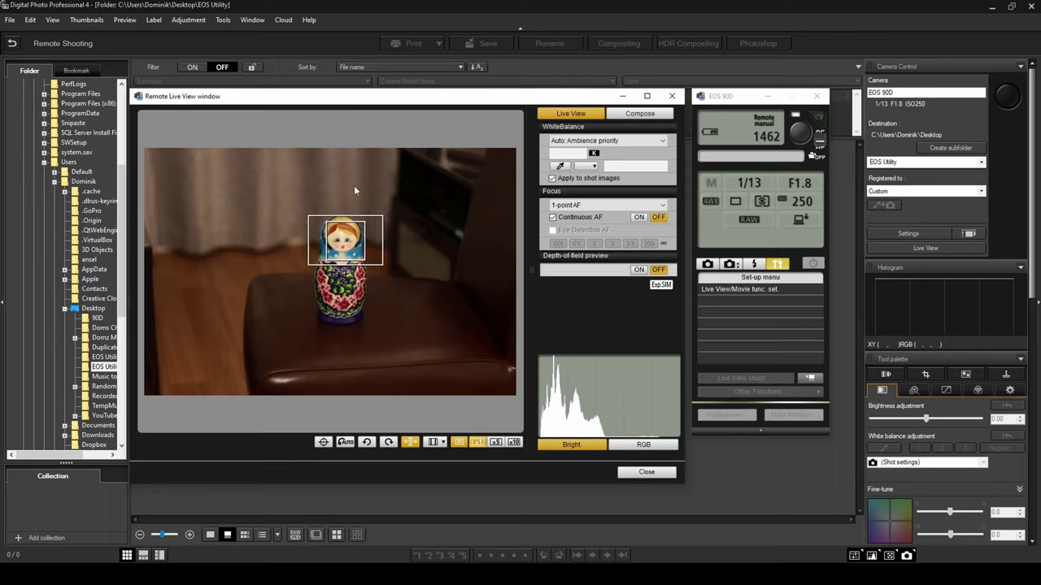
pyautogui.click(445, 192)
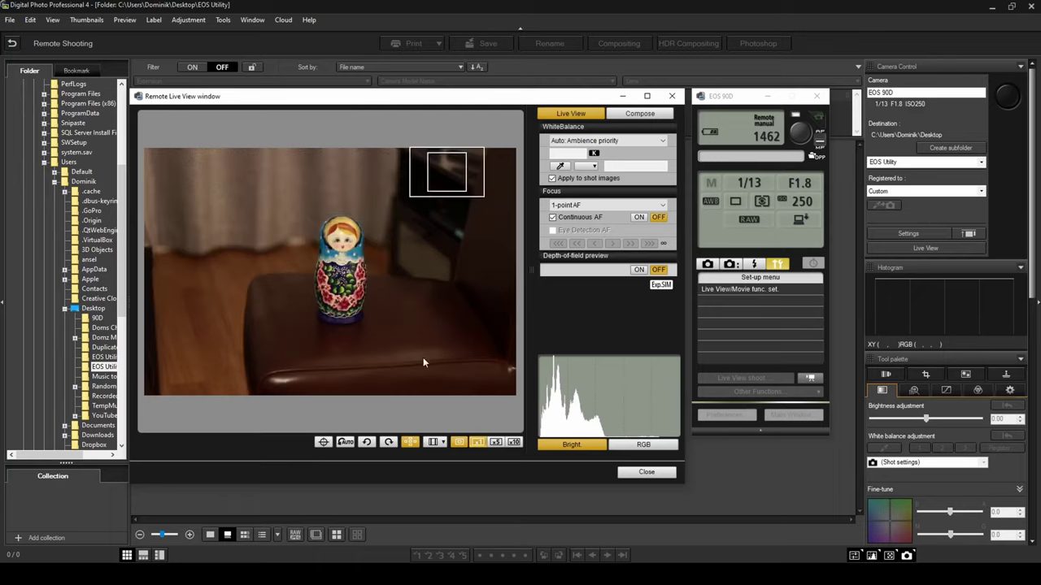
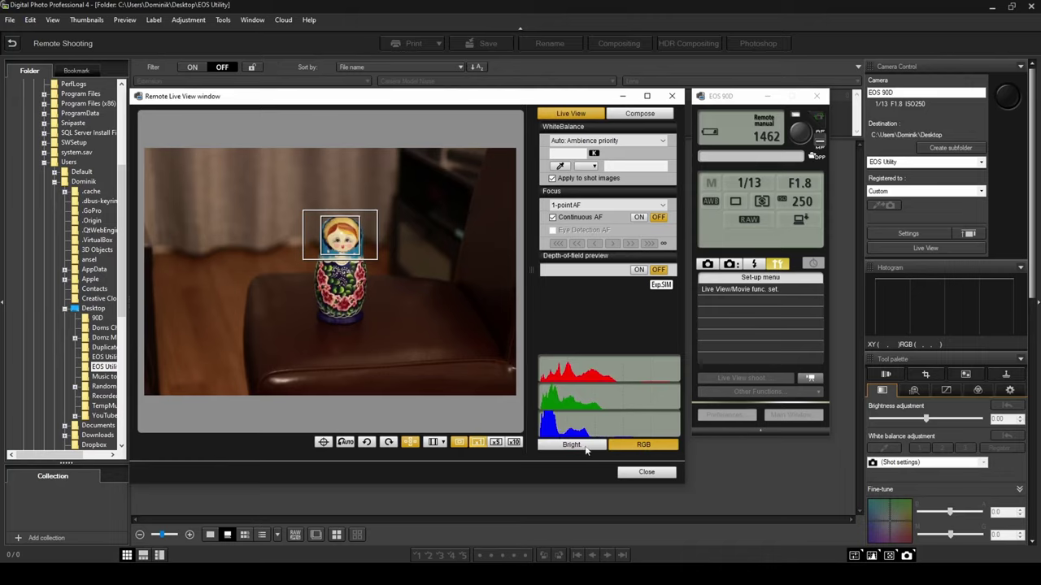
# Return the histogram to brightness, then inspect the doll's face at 5x and 10x magnification and go back to 1x
pyautogui.click(584, 445)
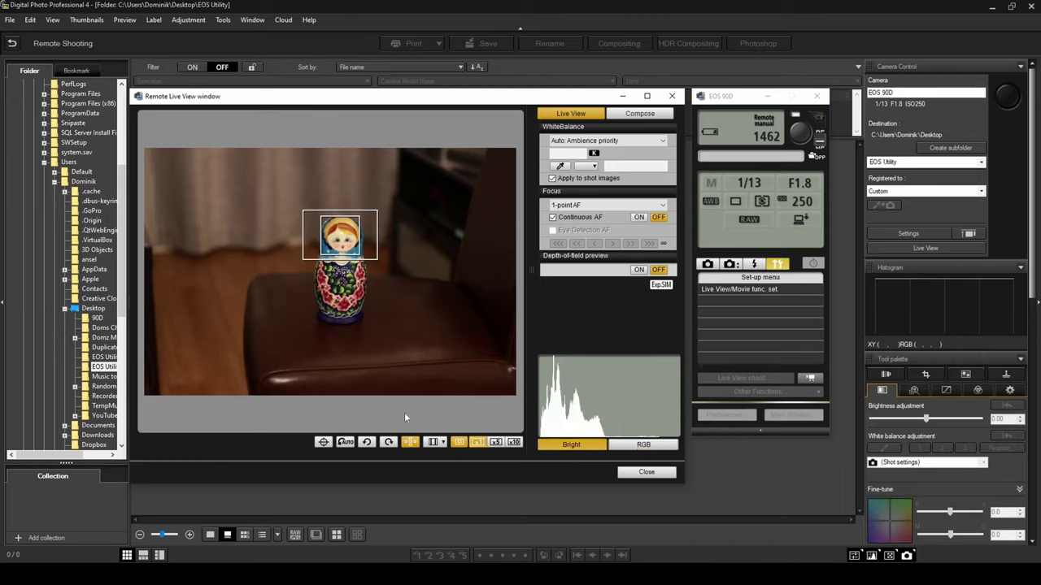
pyautogui.click(496, 443)
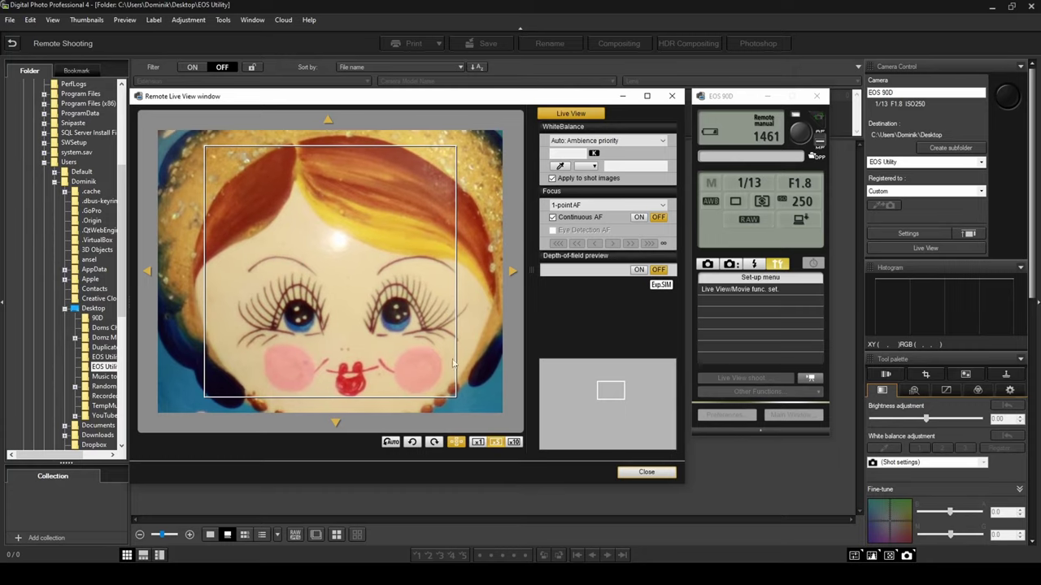
pyautogui.click(513, 444)
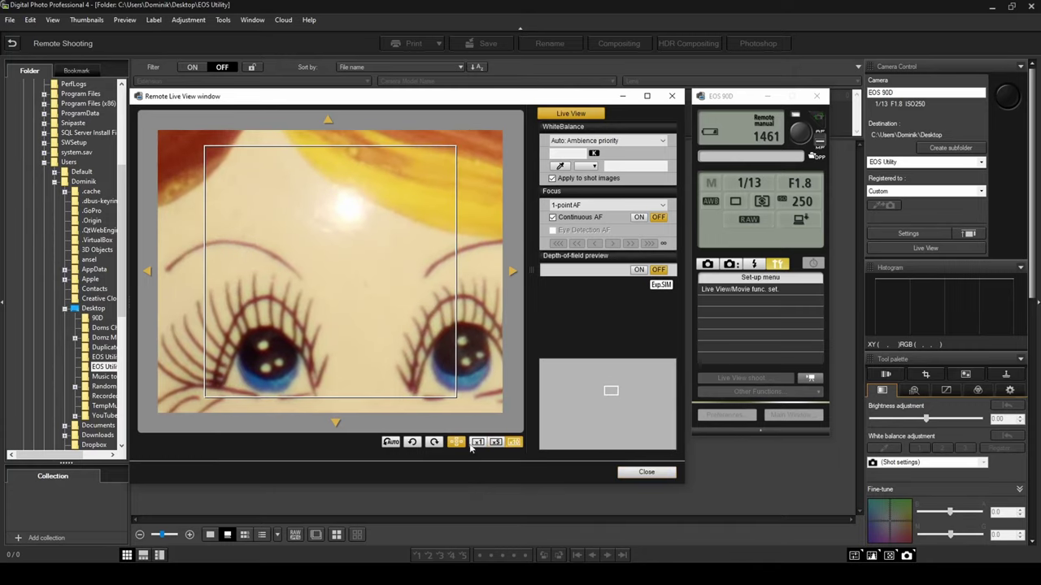
pyautogui.click(477, 442)
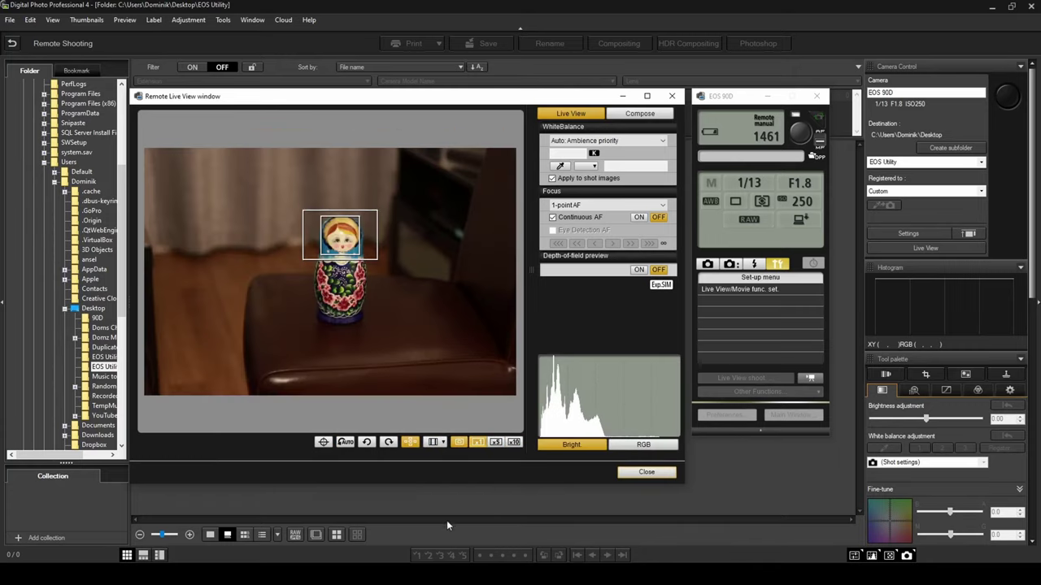
# Toggle the magnification frame, check its area at 5x, return to 1x and leave the frame hidden
pyautogui.click(460, 444)
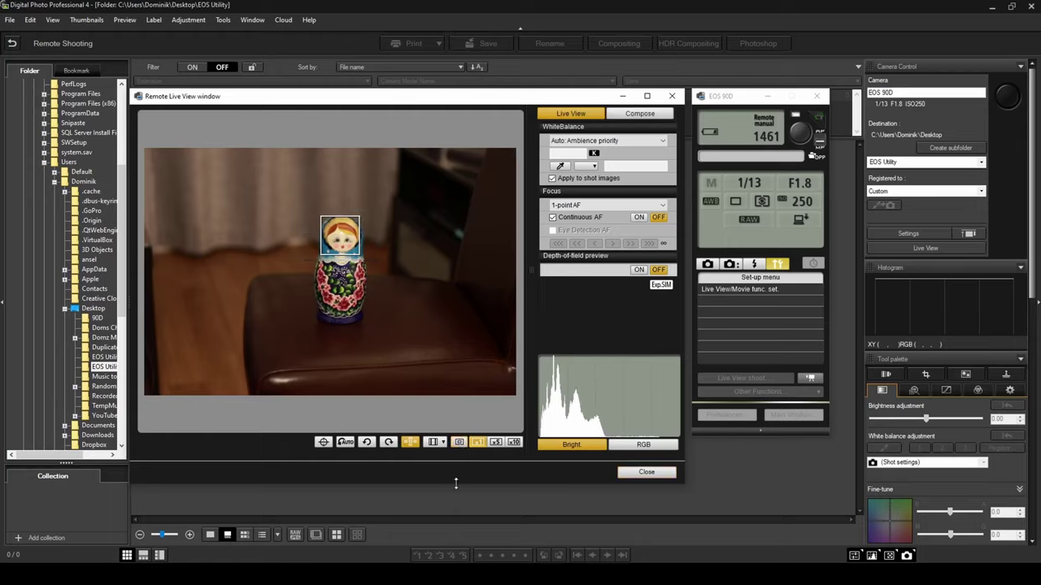
pyautogui.click(460, 443)
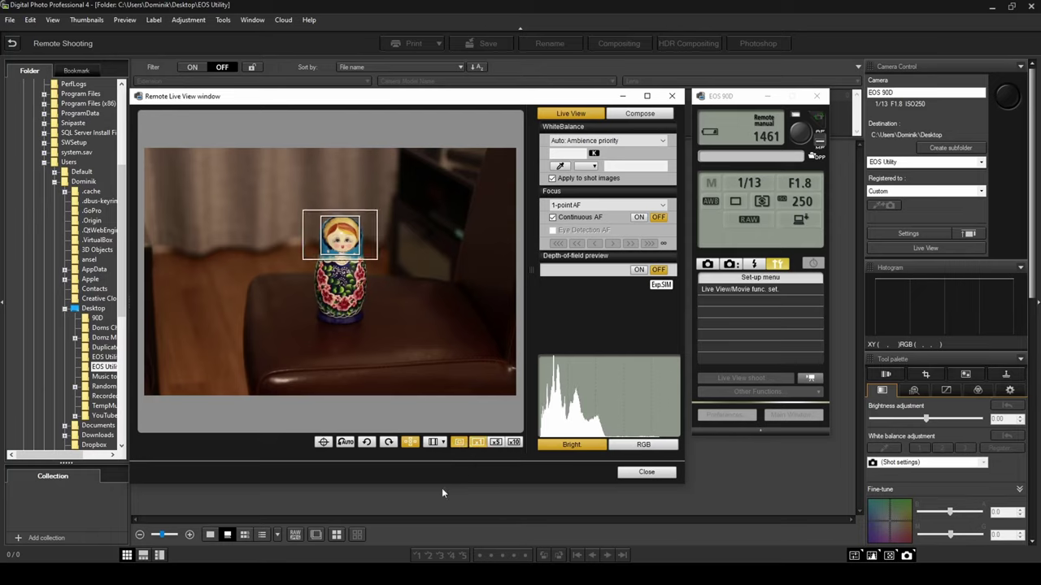
pyautogui.click(496, 442)
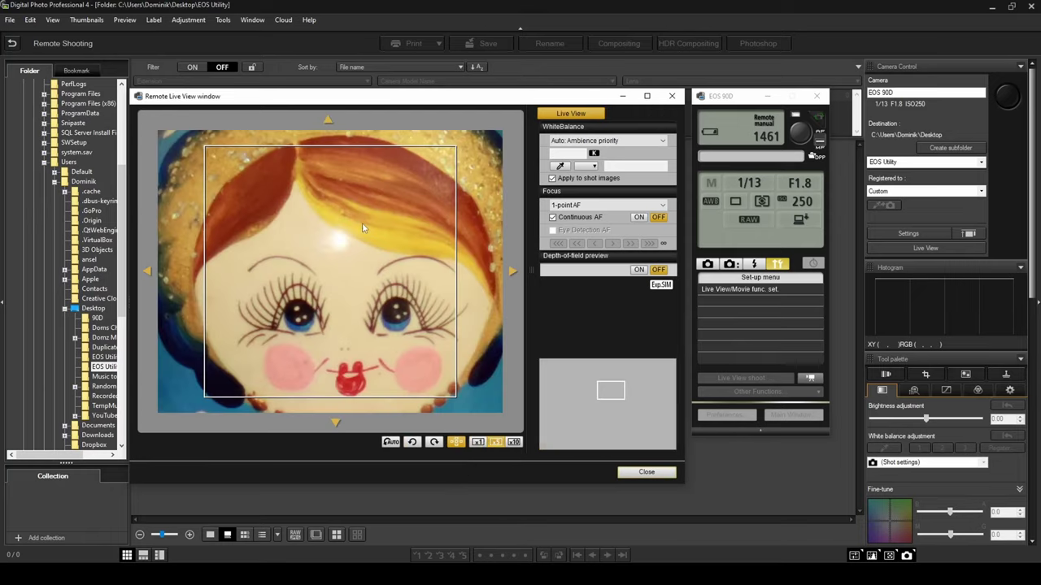
pyautogui.click(477, 442)
pyautogui.click(459, 443)
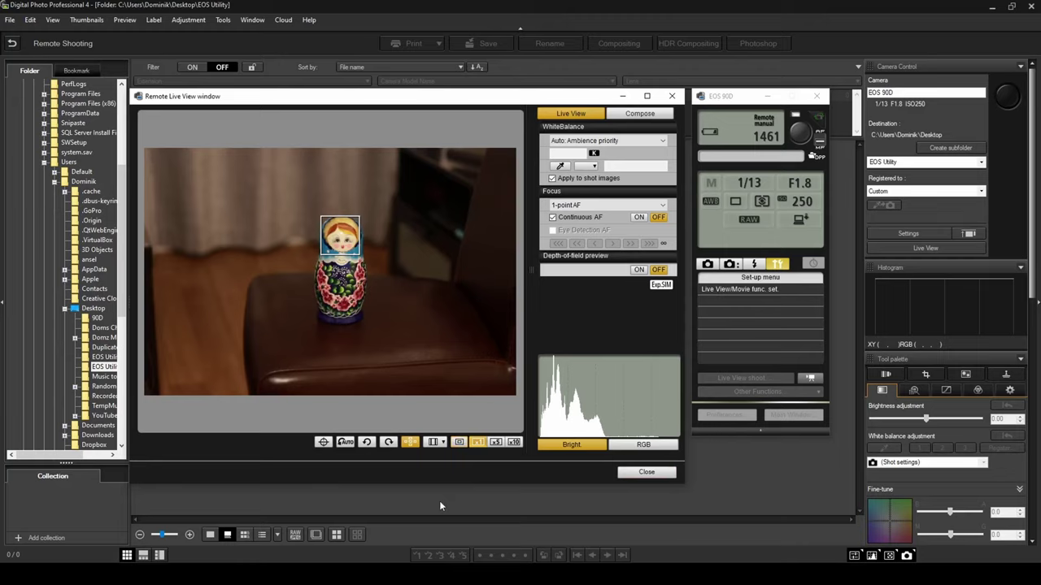
# Try the 1:1 aspect ratio in Live View and return it to 3:2
pyautogui.click(442, 443)
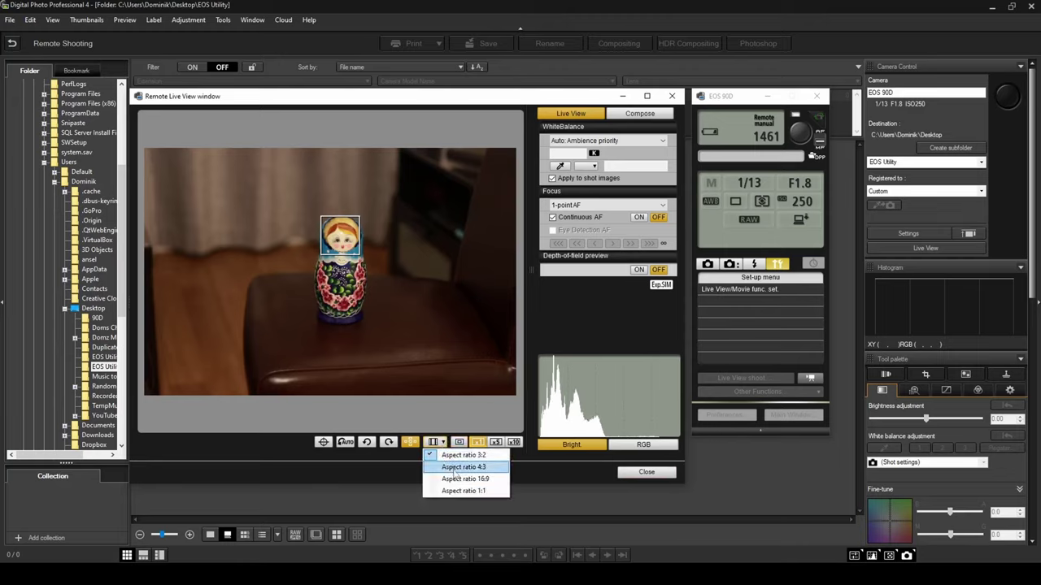
pyautogui.click(463, 490)
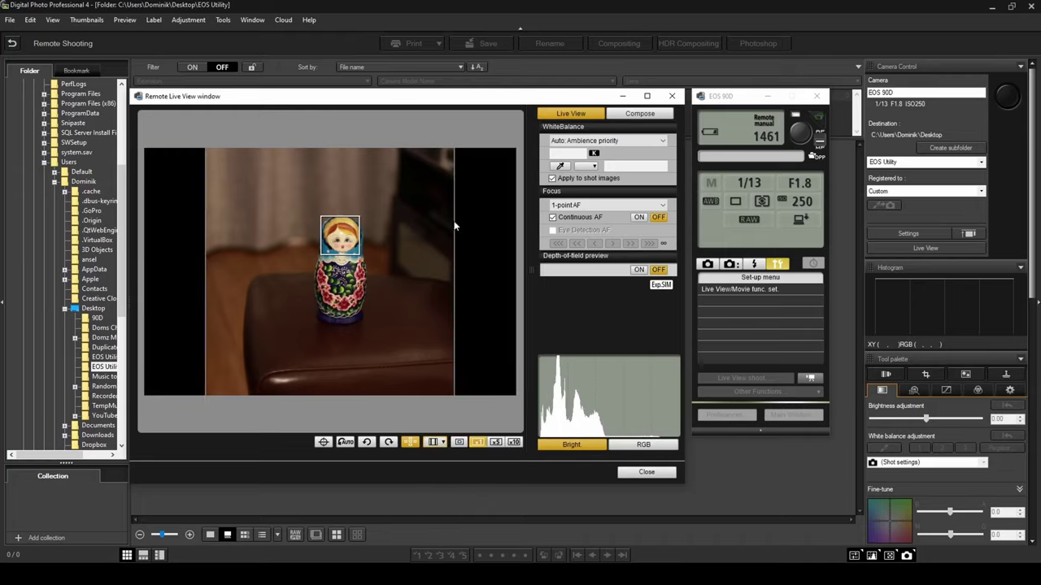
pyautogui.click(443, 444)
pyautogui.click(444, 446)
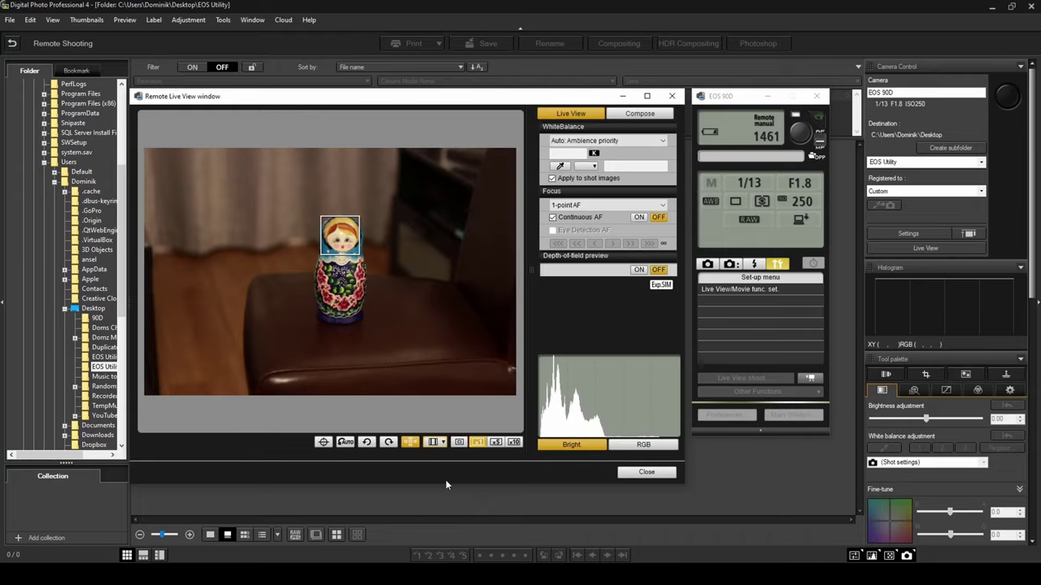
# Toggle the AF frame display off and on, then rotate the Live View image clockwise and back upright
pyautogui.click(411, 443)
pyautogui.click(411, 443)
pyautogui.click(389, 442)
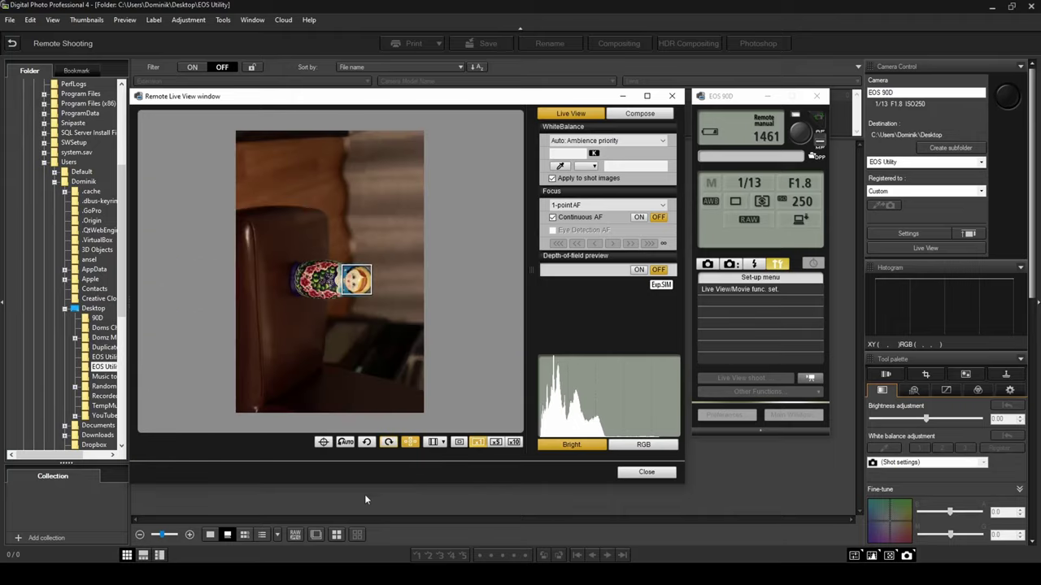
pyautogui.click(367, 443)
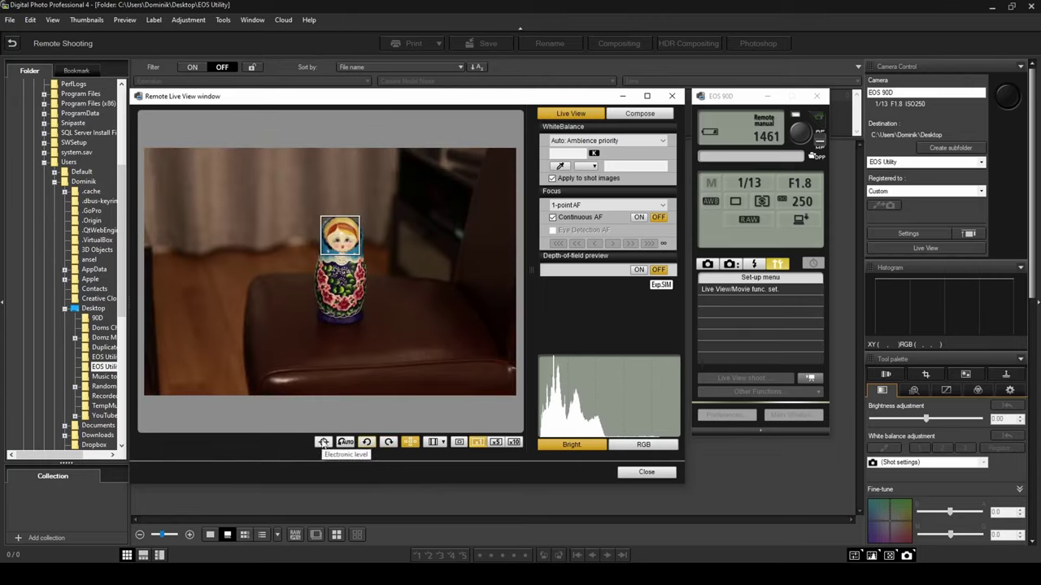
# Show the electronic level over the Live View image
pyautogui.click(322, 444)
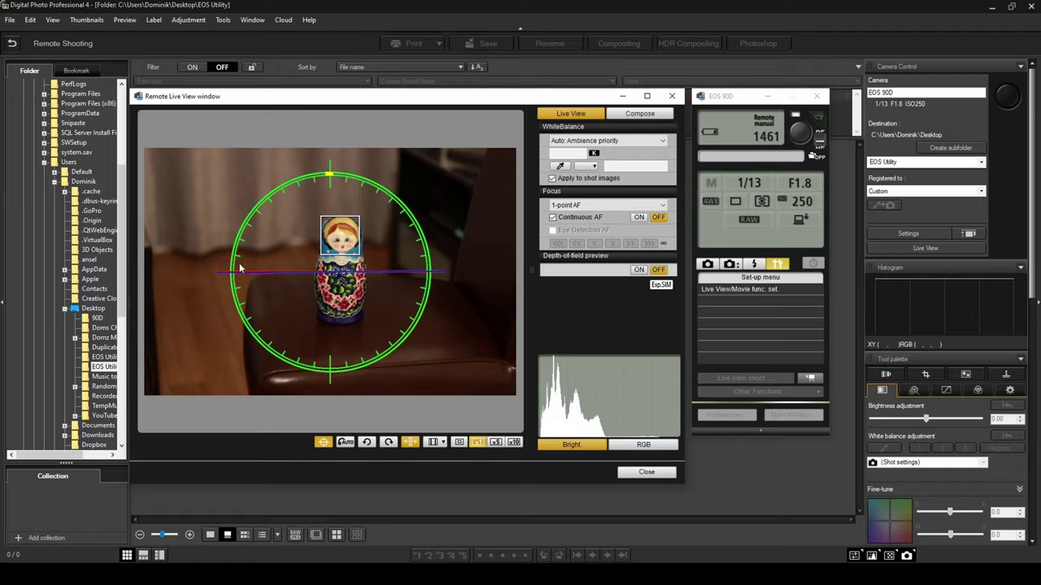
# Hide the electronic level over the Live View image and take a remote photo of the doll
pyautogui.click(324, 443)
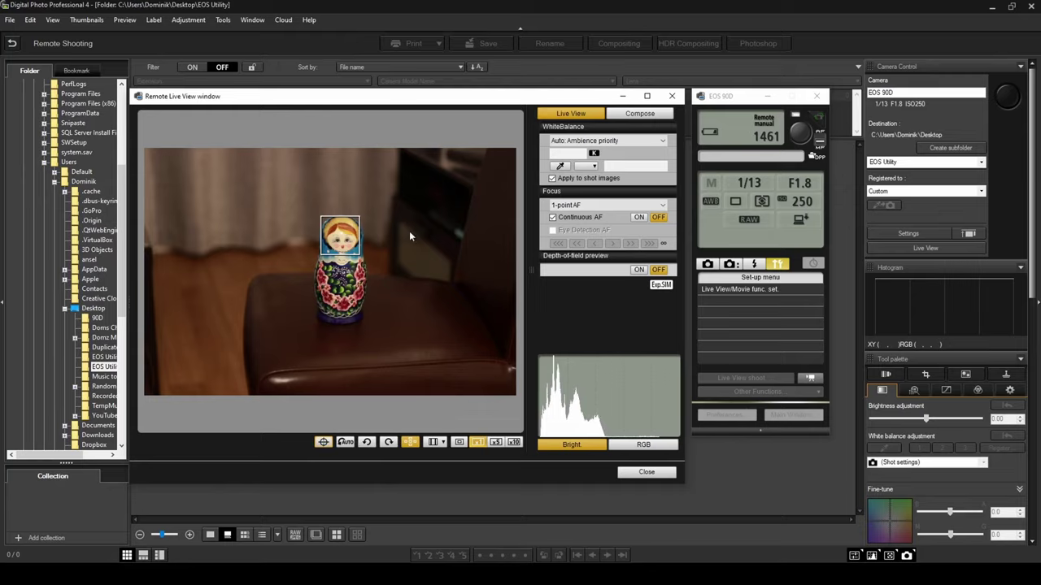
pyautogui.click(799, 136)
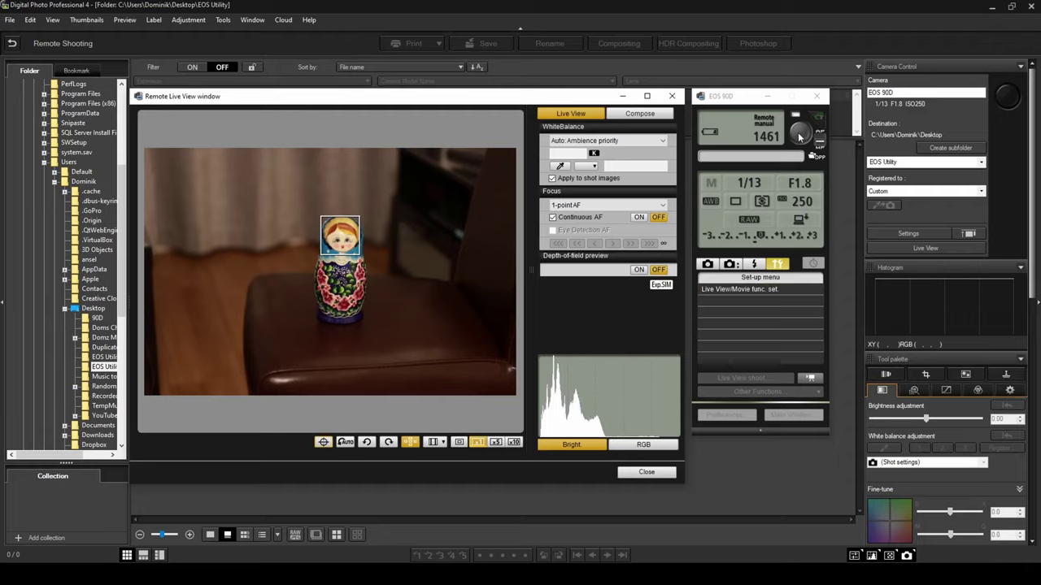
pyautogui.click(800, 136)
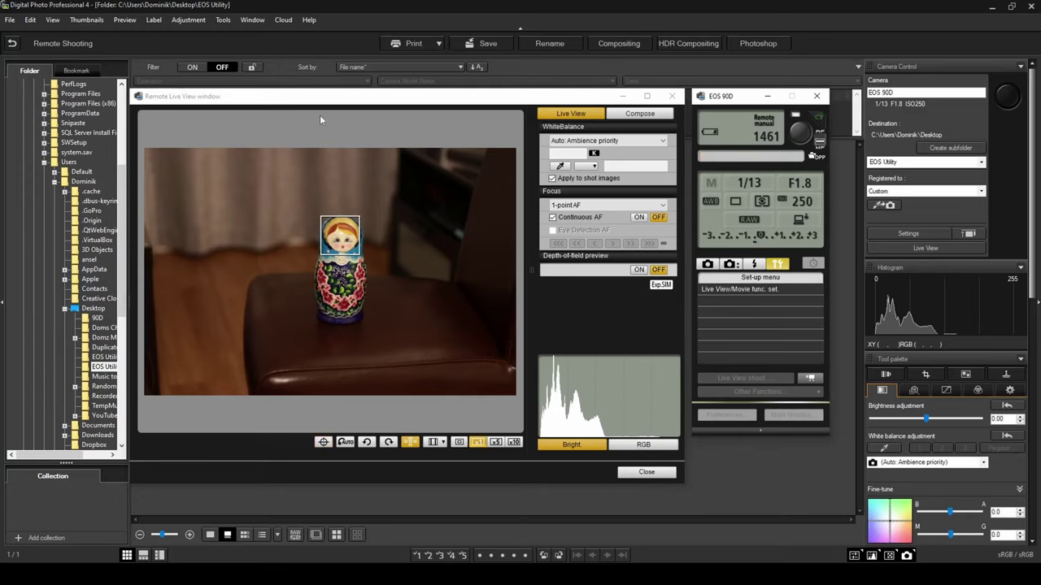
# Move the Live View window aside to check the captured photo's thumbnail, and put the window back beside the camera controls
pyautogui.moveTo(322, 99); pyautogui.dragTo(623, 183)
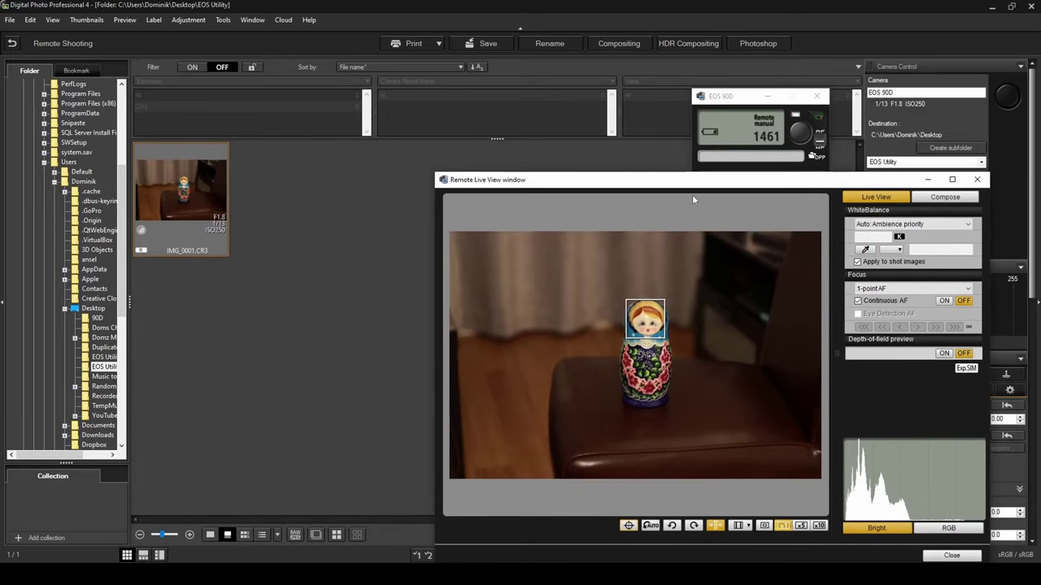
pyautogui.moveTo(703, 183); pyautogui.dragTo(395, 95)
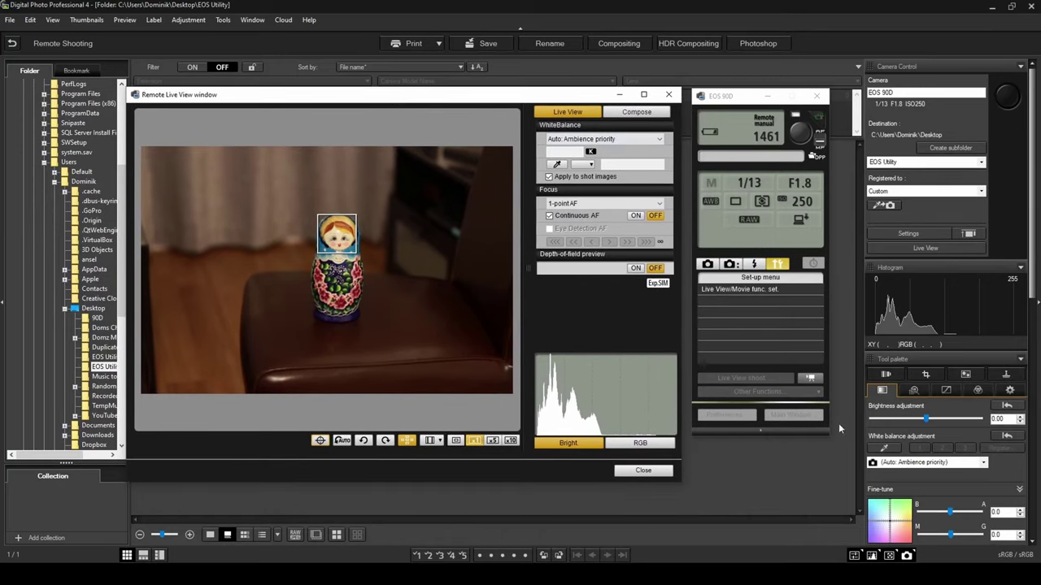
# Switch the camera to movie mode and record a short clip of the doll
pyautogui.click(811, 380)
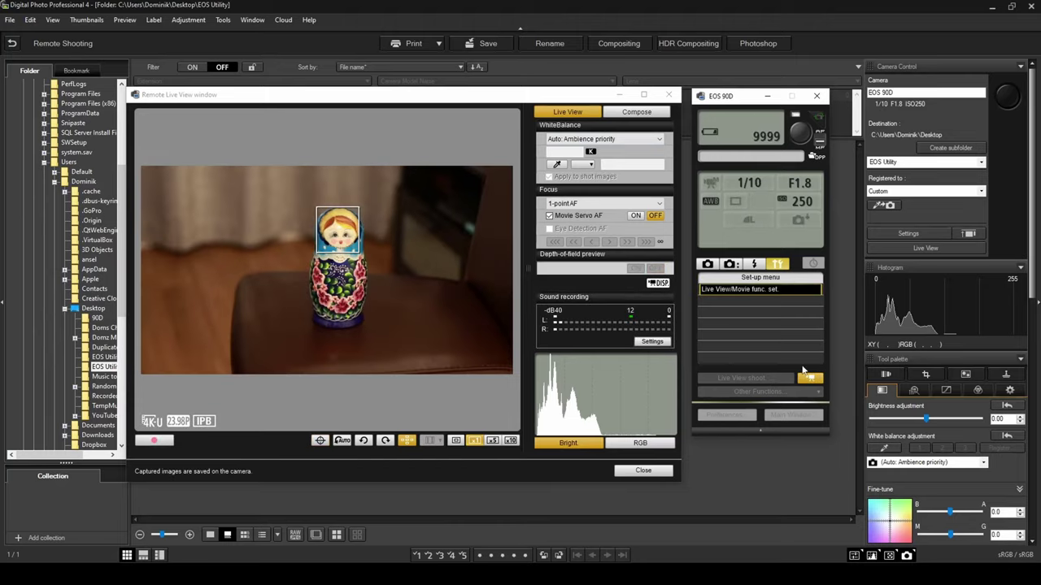
pyautogui.click(169, 445)
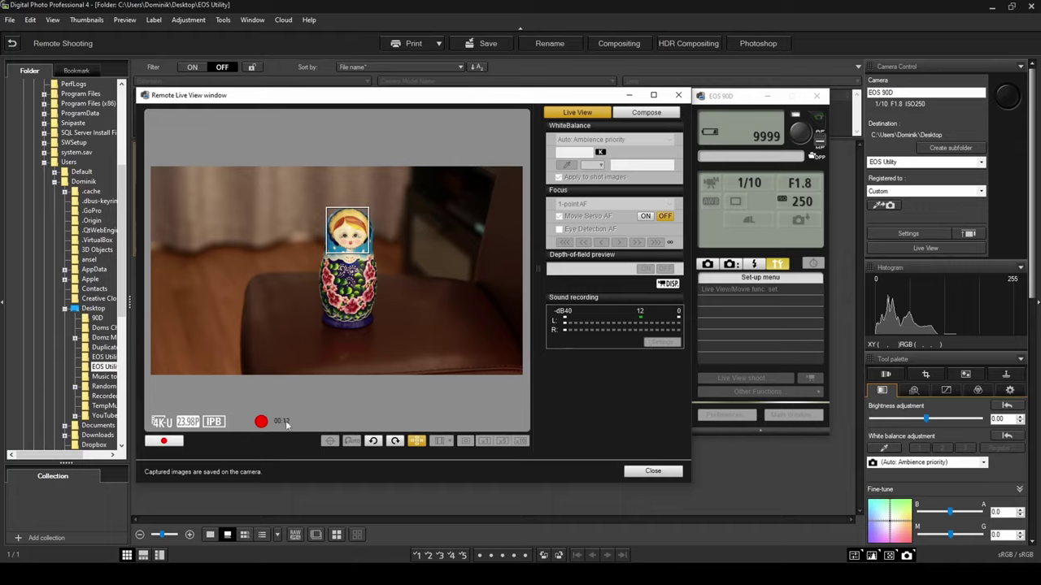
pyautogui.click(165, 442)
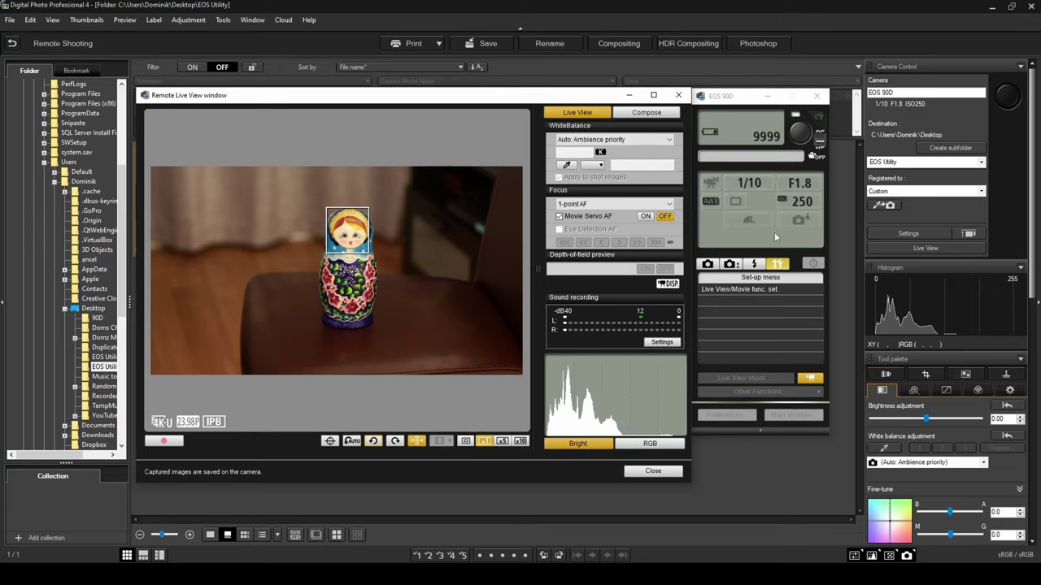
# Examine the available movie recording sizes in the Live View/movie function settings and close them without a change
pyautogui.click(744, 291)
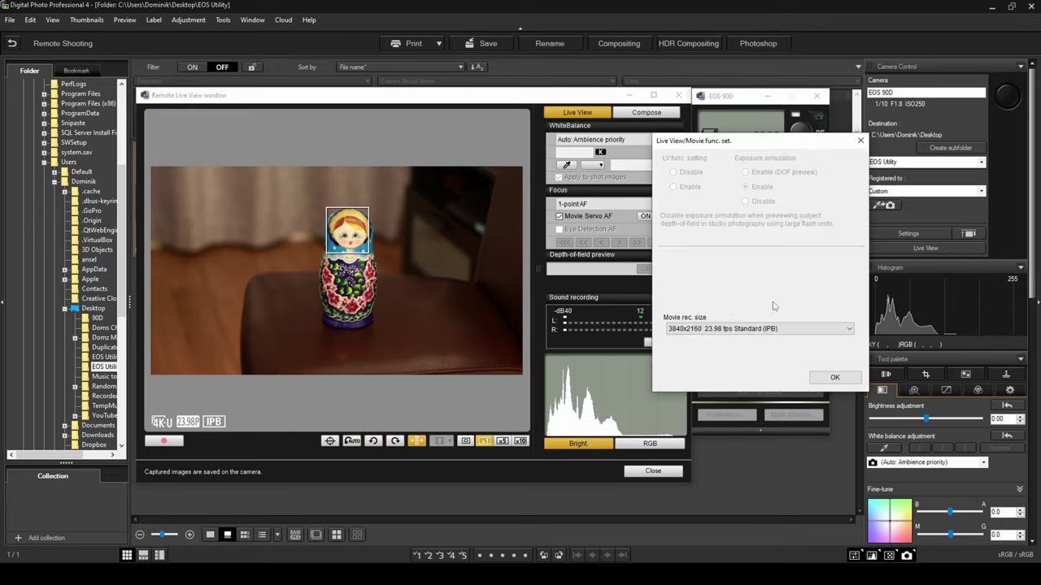
pyautogui.click(701, 330)
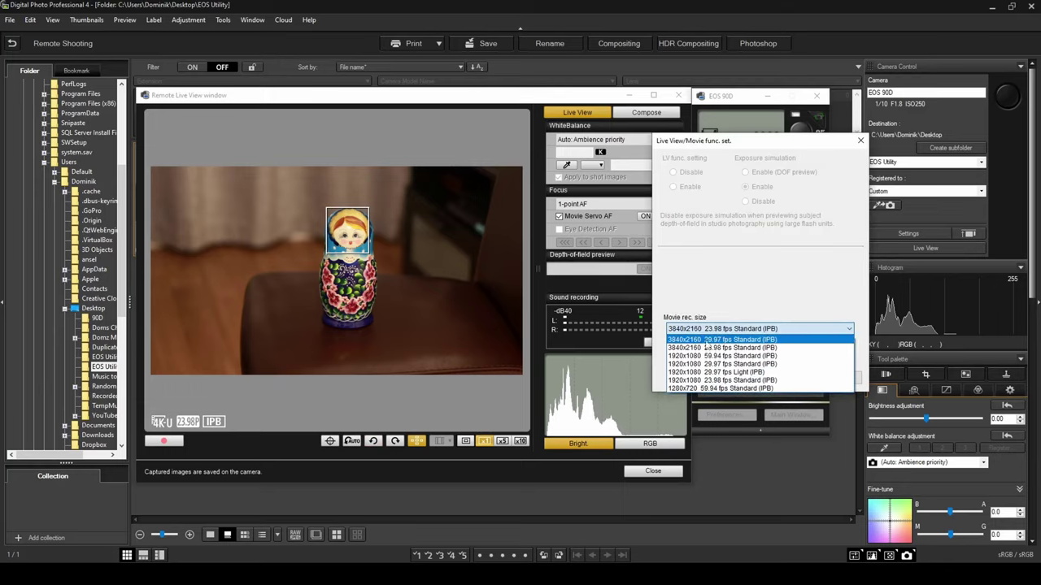
pyautogui.click(861, 143)
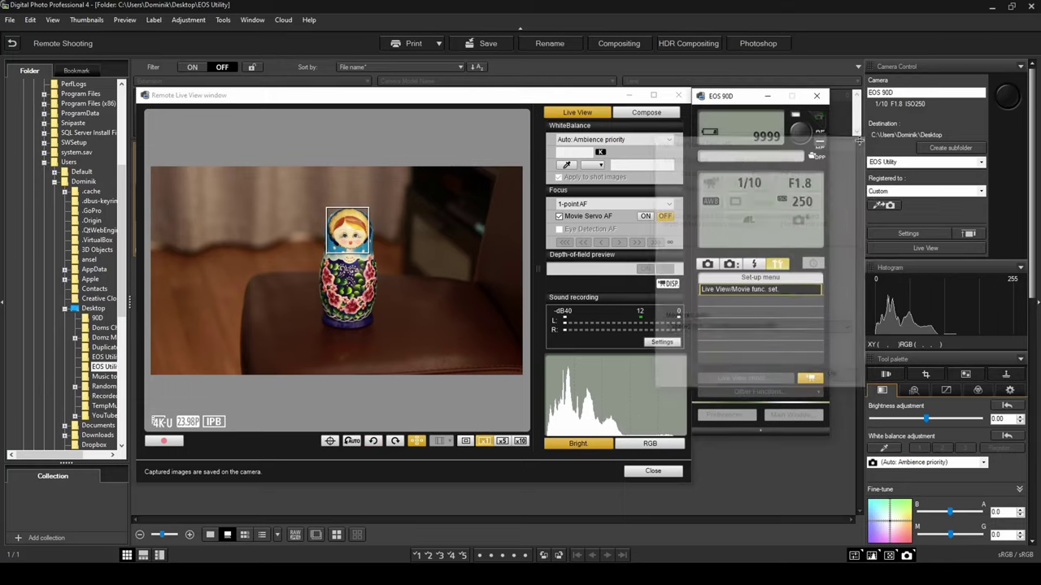
pyautogui.click(397, 398)
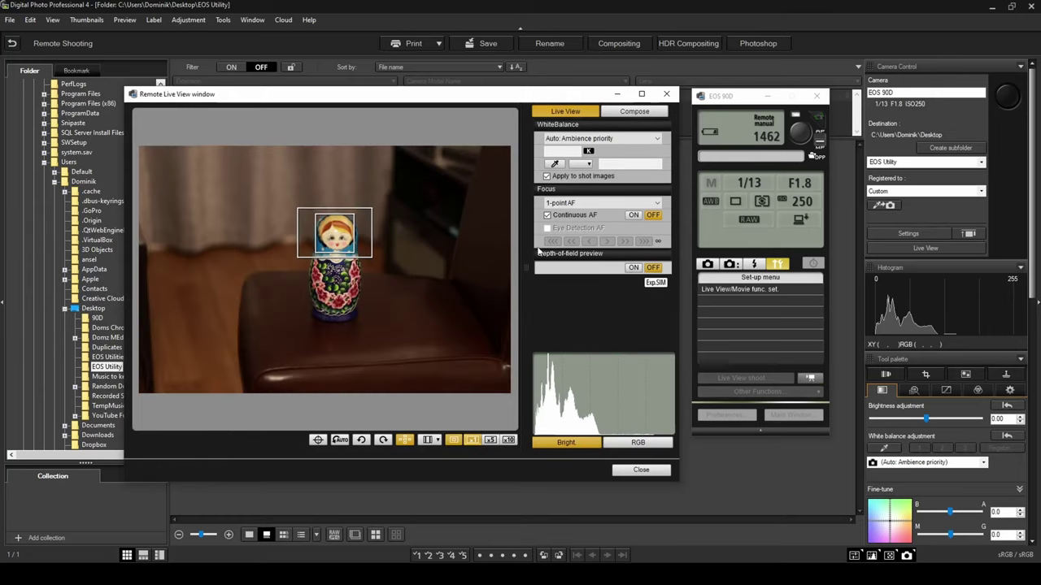
# Show a 3x3 grid over the Live View image and try the guides at 26.0 horizontal and 25.9 vertical, leaving them hidden
pyautogui.click(631, 113)
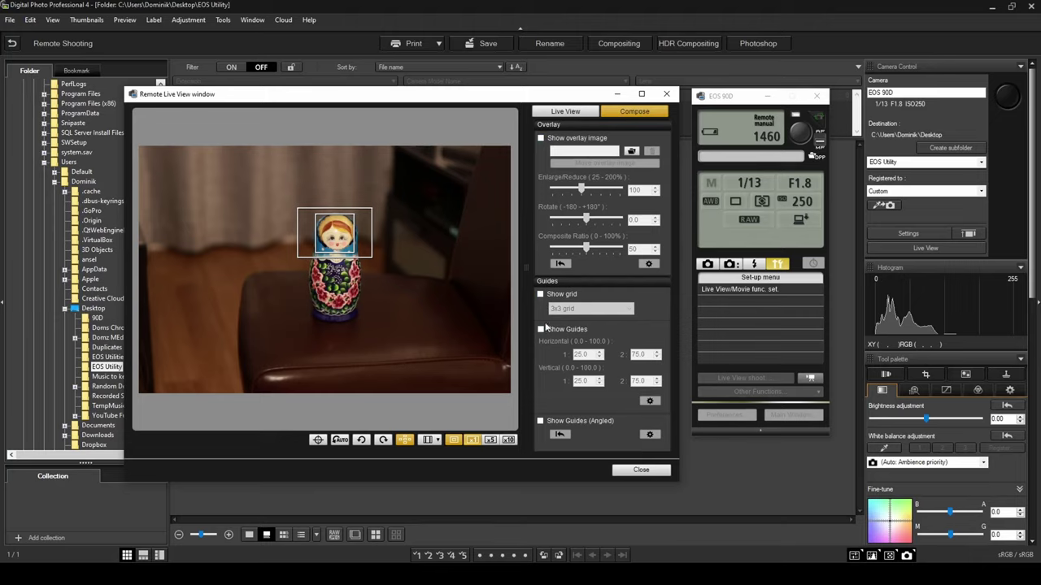
pyautogui.click(541, 295)
pyautogui.click(541, 329)
pyautogui.moveTo(234, 208)
pyautogui.mouseDown()
pyautogui.moveTo(188, 174)
pyautogui.moveTo(202, 162)
pyautogui.moveTo(235, 211)
pyautogui.mouseUp()
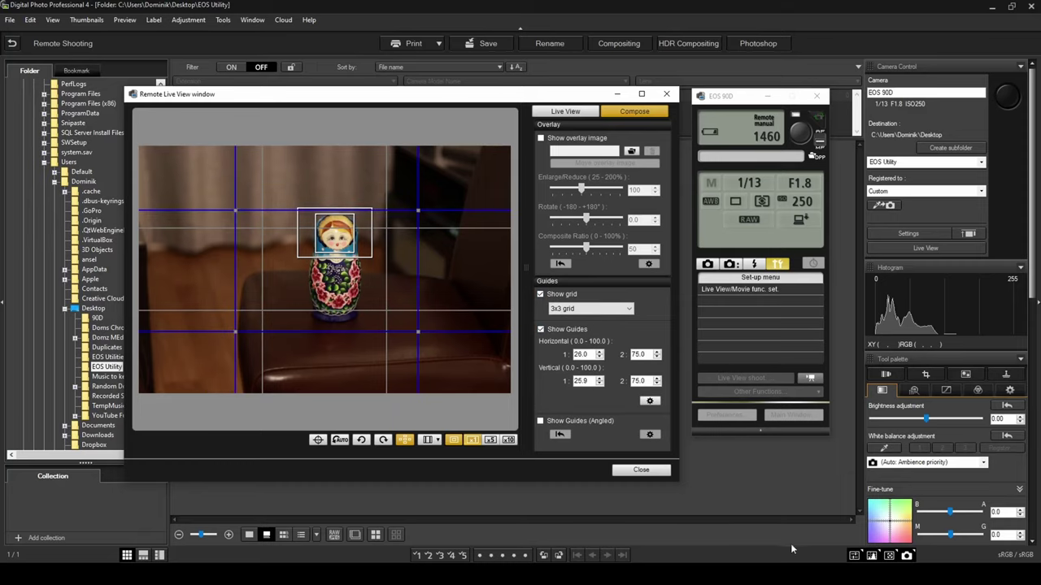
pyautogui.click(541, 329)
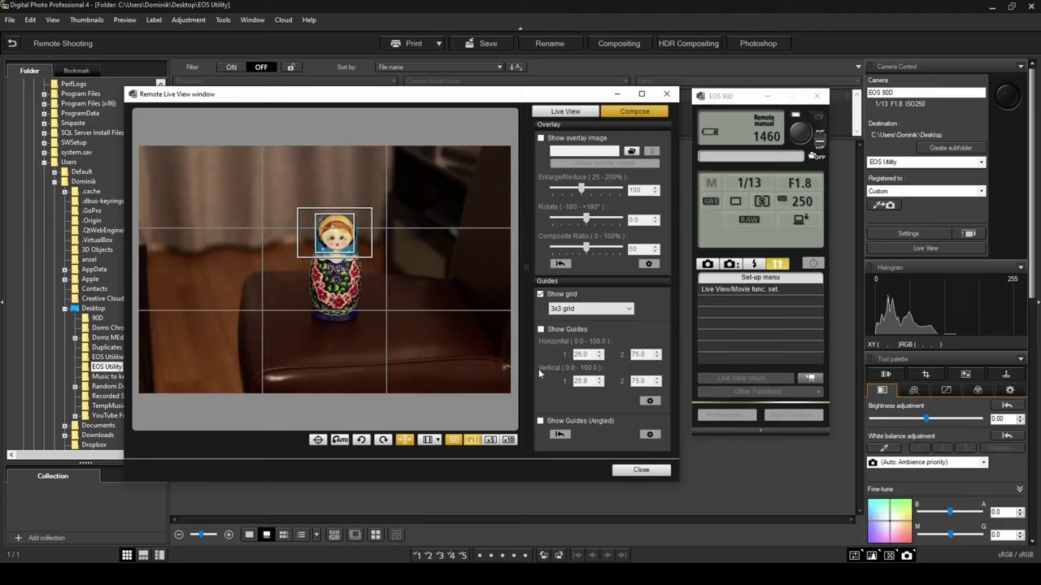
# Try the angled guides over the Live View image and hide them again
pyautogui.click(542, 421)
pyautogui.moveTo(227, 210)
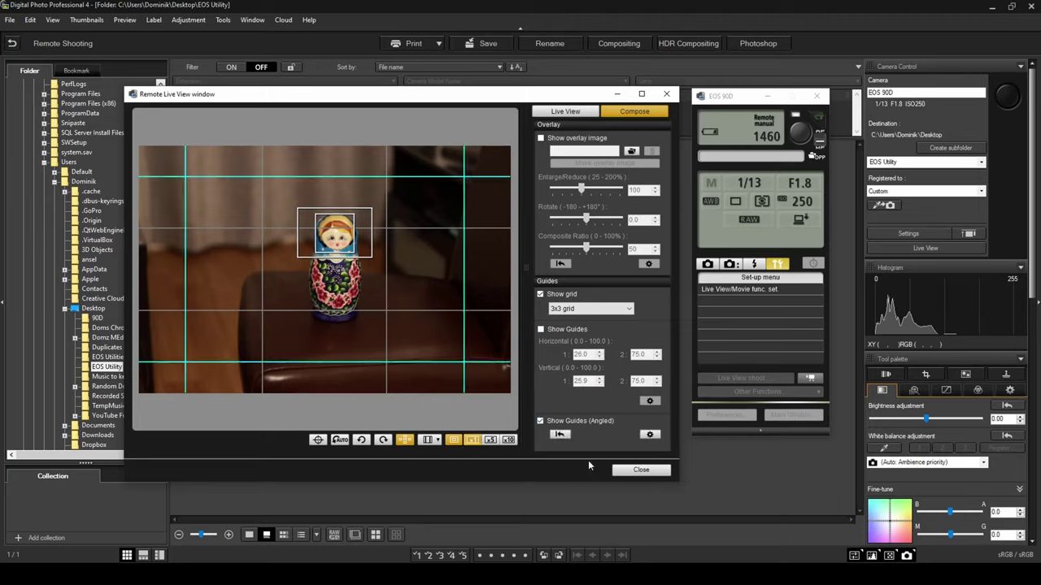
pyautogui.click(541, 421)
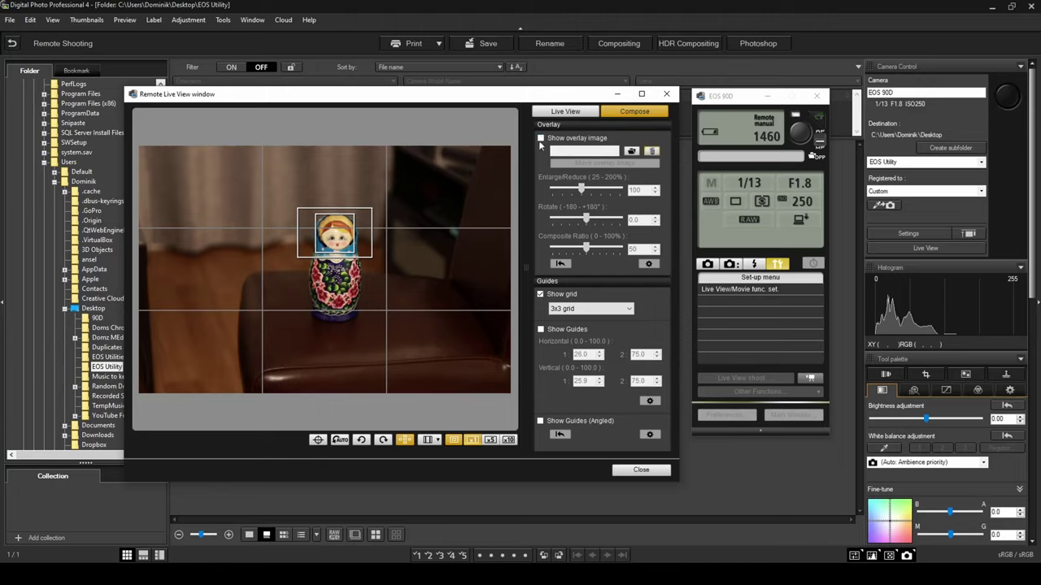
# Overlay the image IMG_7540-Edit.jpg from the 90D folder on the Live View image
pyautogui.click(541, 139)
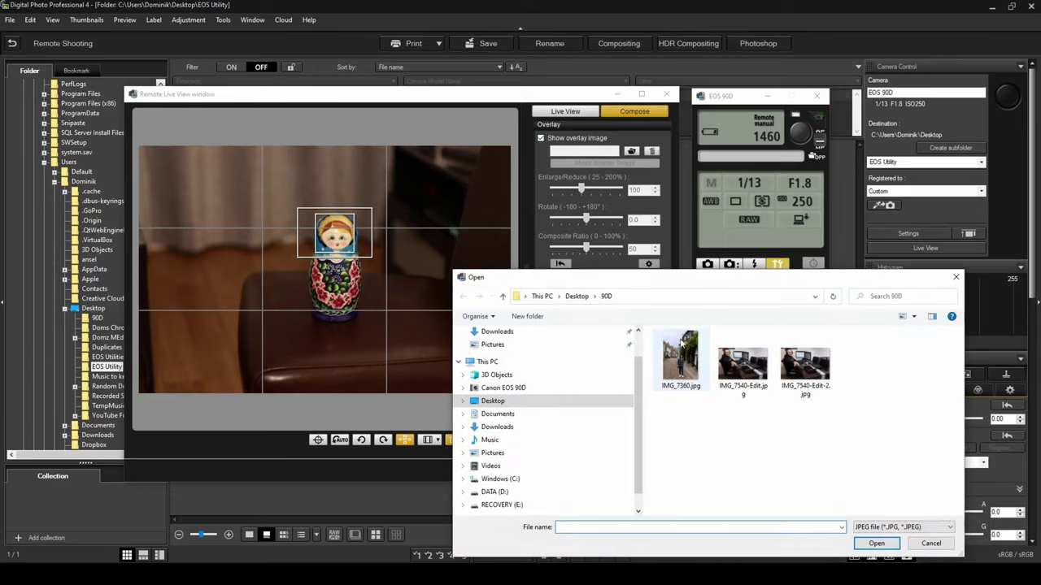
pyautogui.click(743, 365)
pyautogui.click(871, 548)
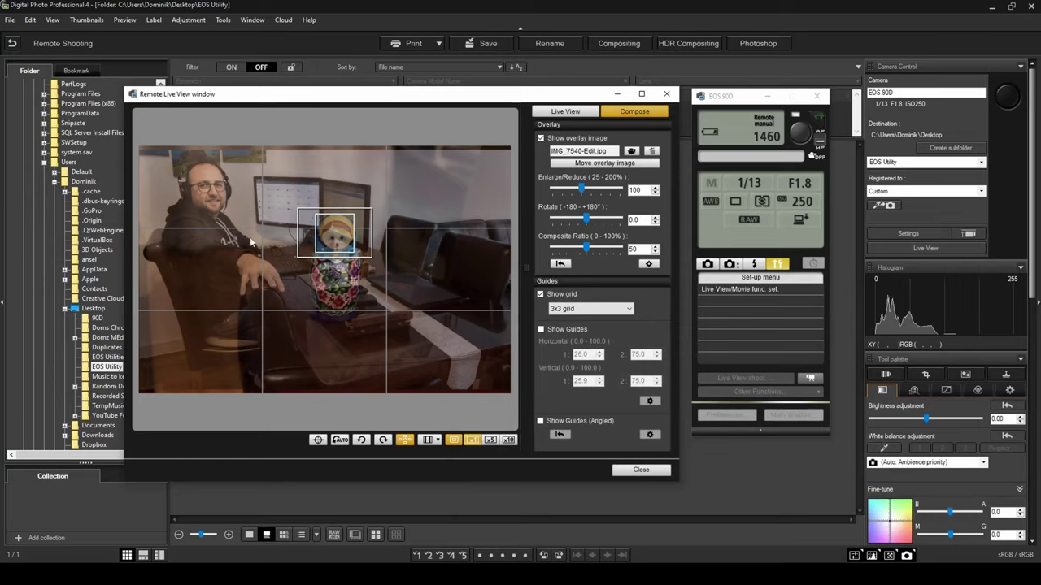
# Try adjusting the overlay image's size, reset its adjustments and remove the overlay
pyautogui.moveTo(581, 190); pyautogui.dragTo(600, 229)
pyautogui.click(559, 264)
pyautogui.click(650, 152)
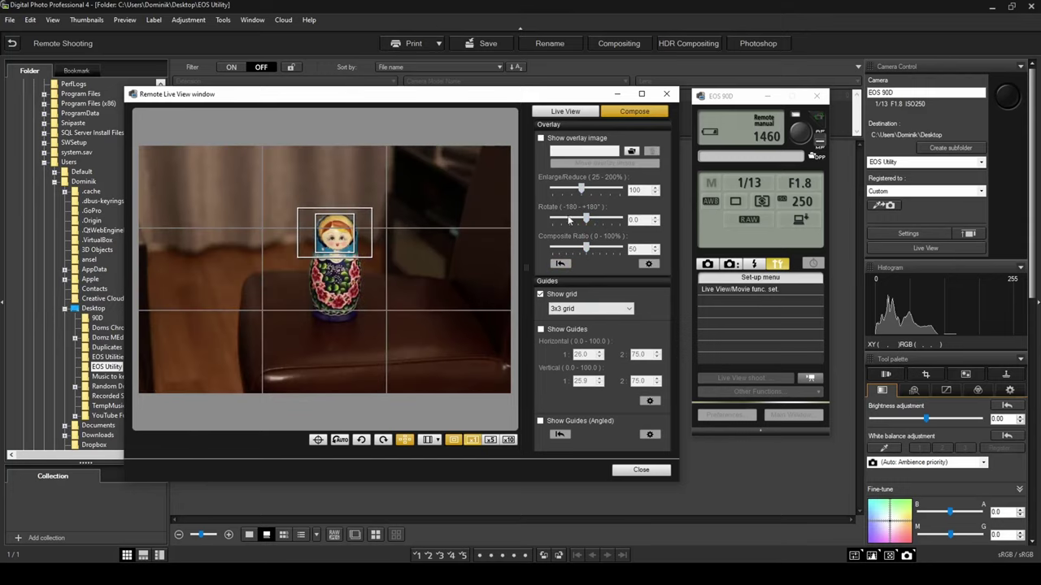